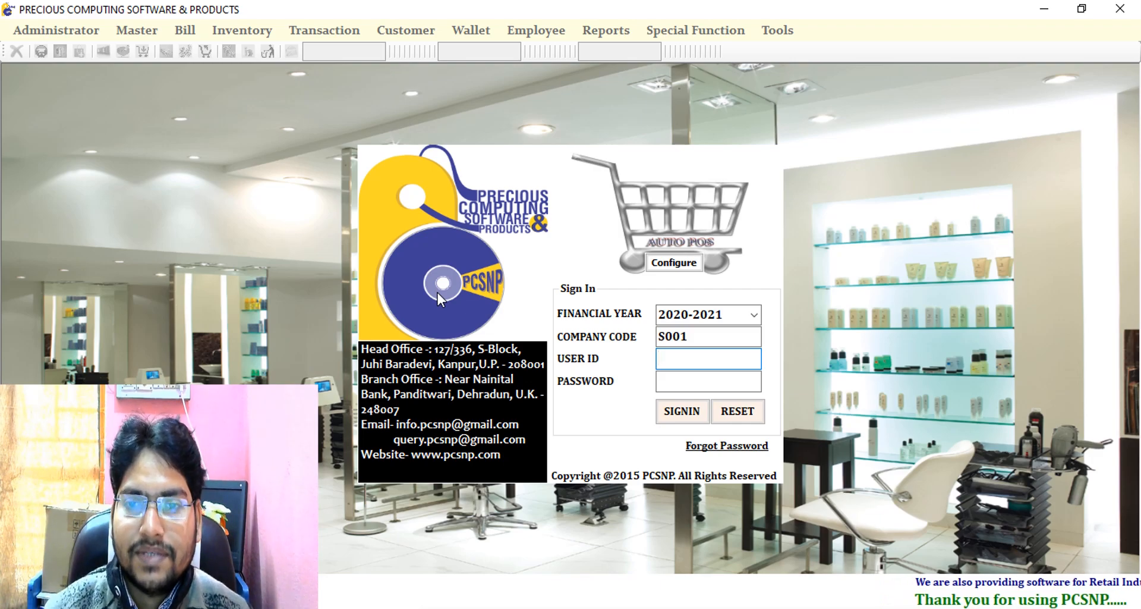
- Sign in with the user ID and password, then accept the 20/11/2020 welcome date
type("**********")
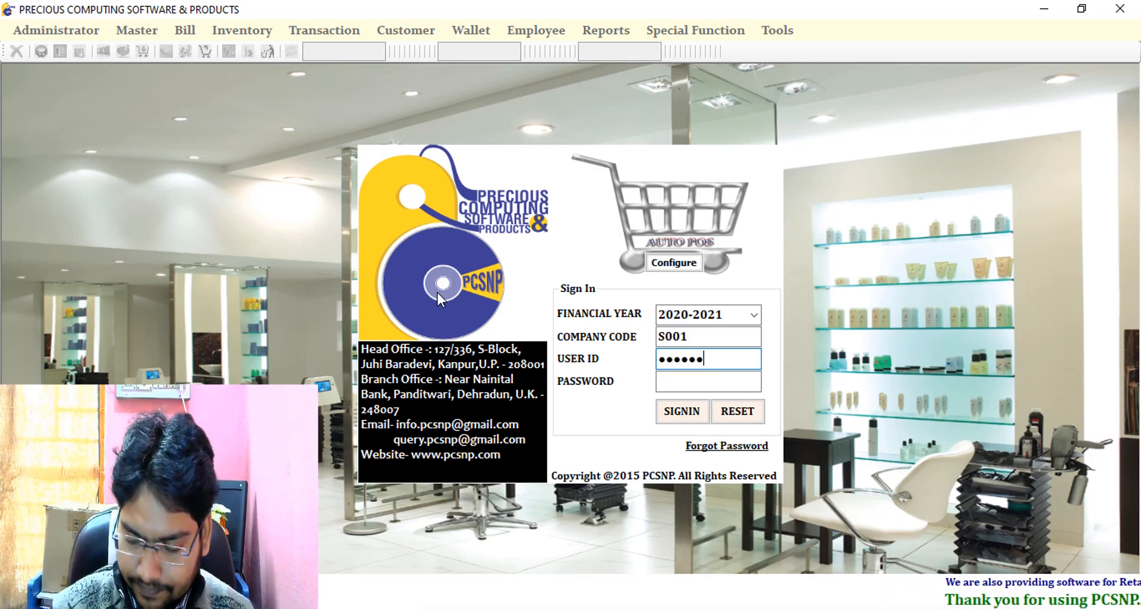
key("Tab")
type("*****")
key("Return")
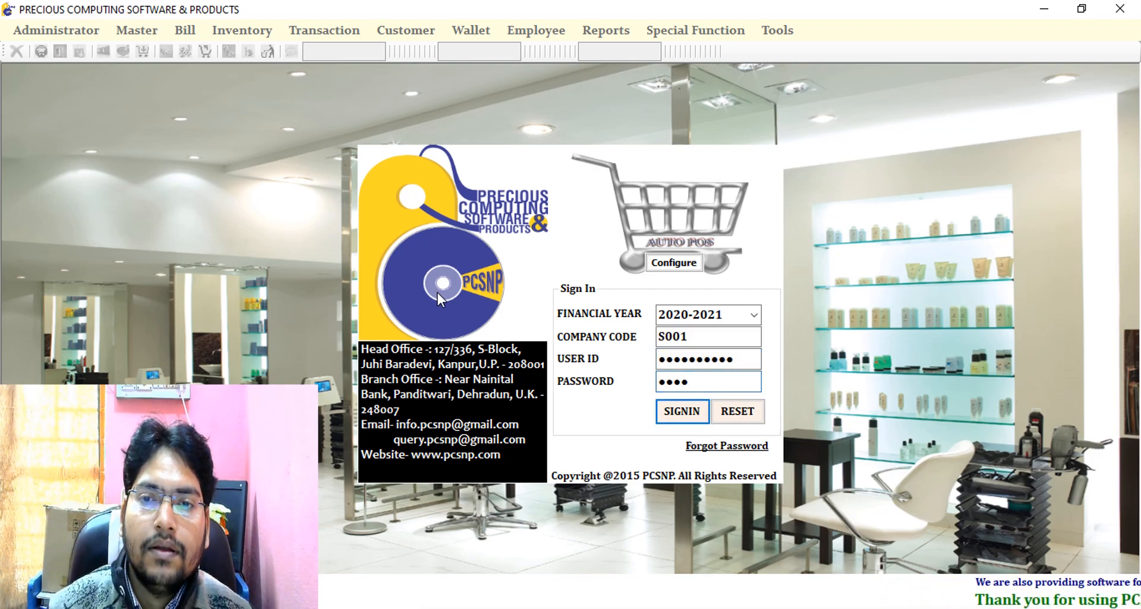
key("Tab")
key("Return")
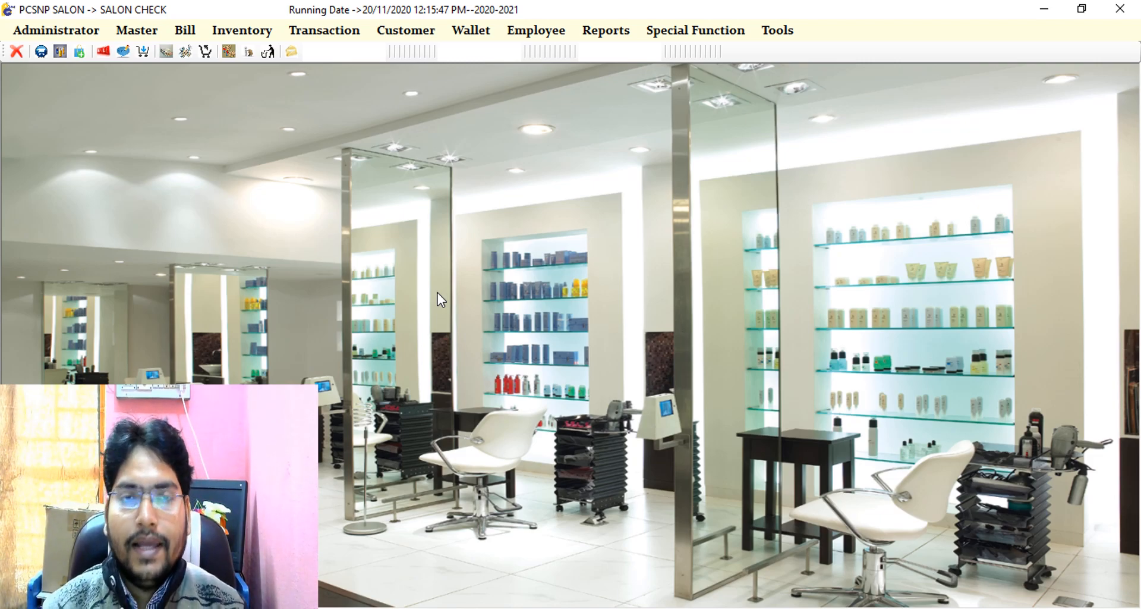
- Open Master > Entity Master > Create Employee on its Employee tab and show the Employee Type choices
left_click(143, 30)
mouse_move(292, 106)
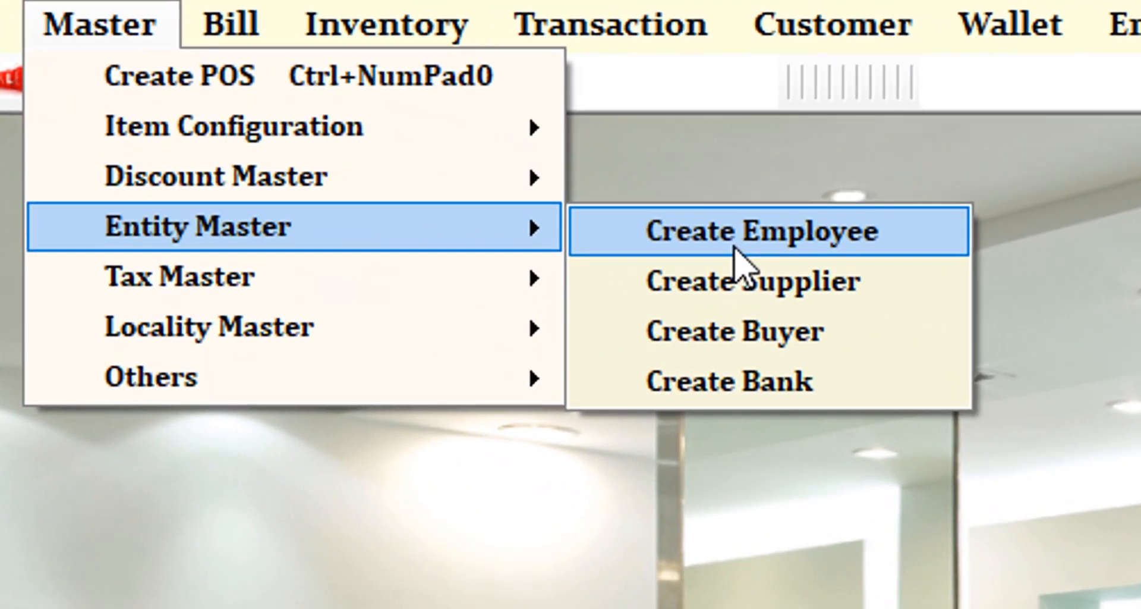
left_click(735, 248)
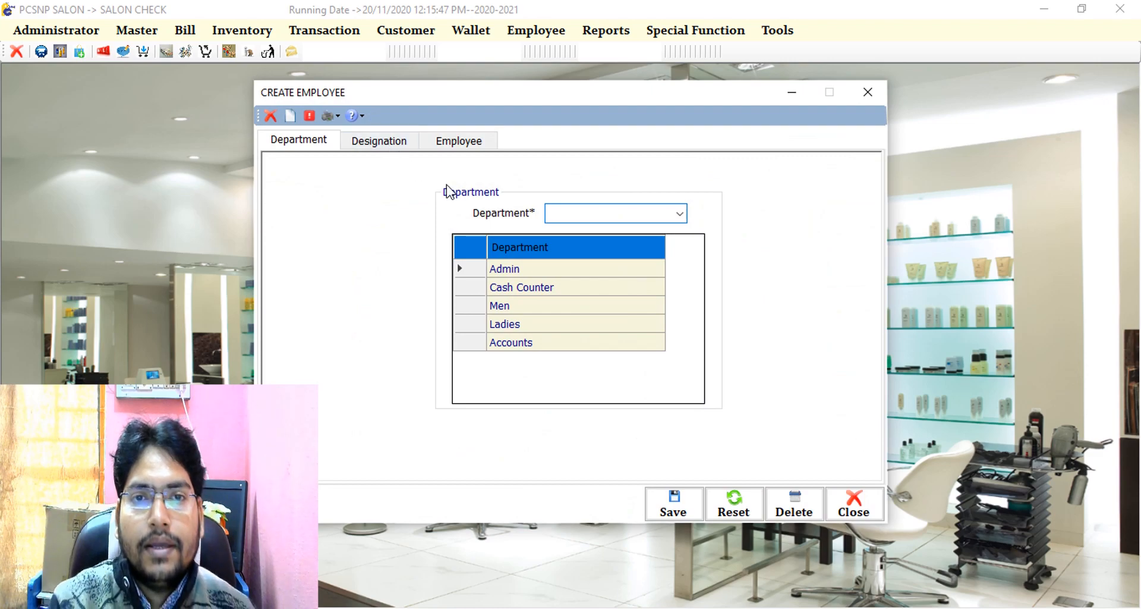
left_click(456, 145)
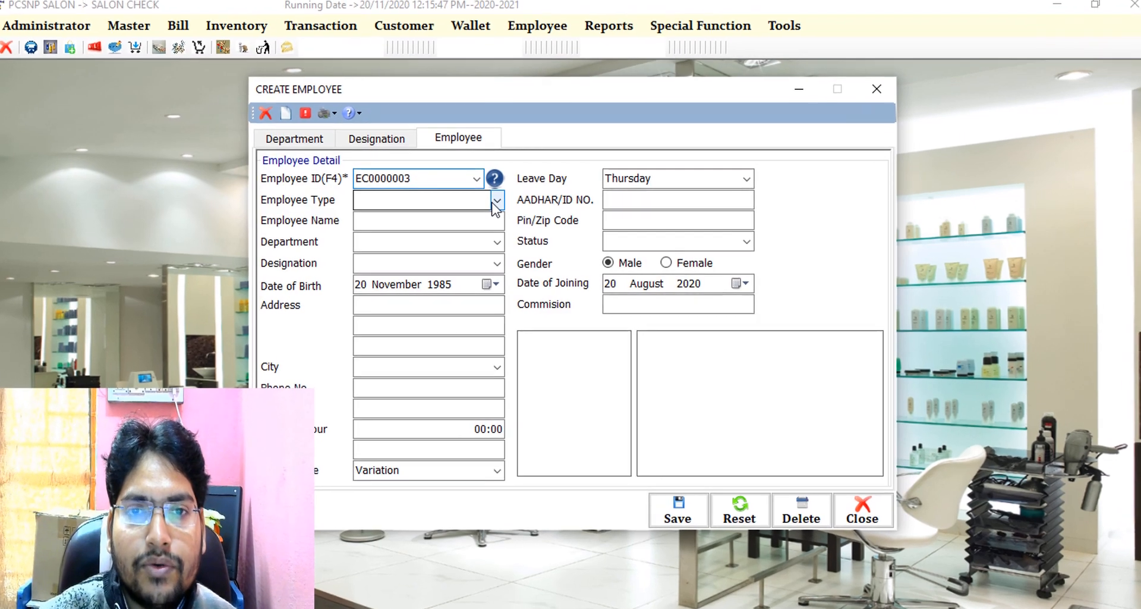
left_click(496, 201)
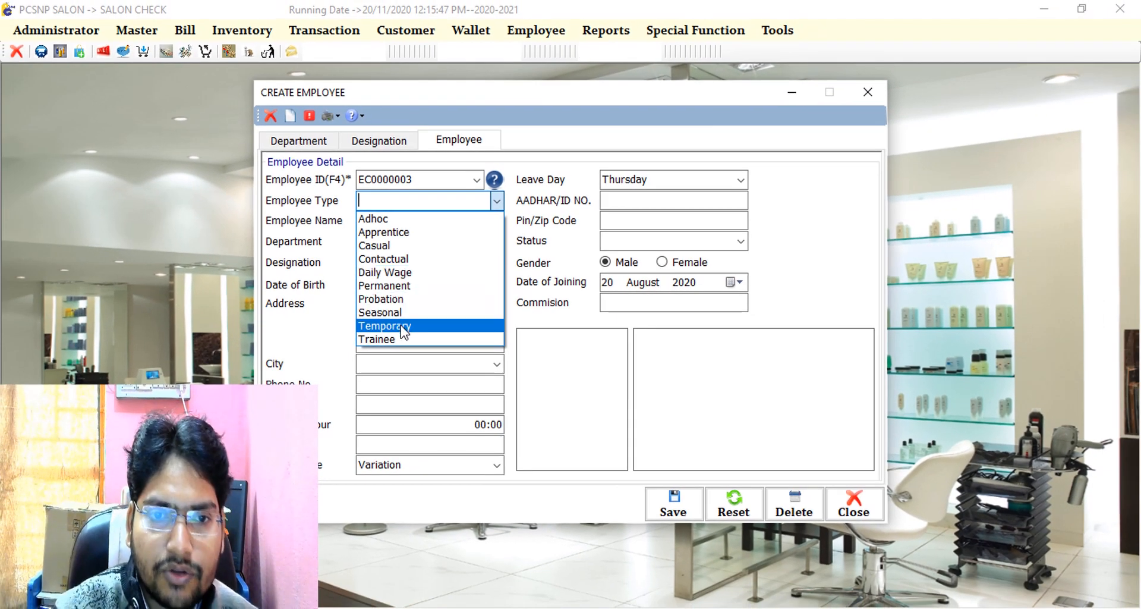
- Set Employee Type to Trainee and the employee name to 'Anand'
left_click(404, 339)
left_click(402, 227)
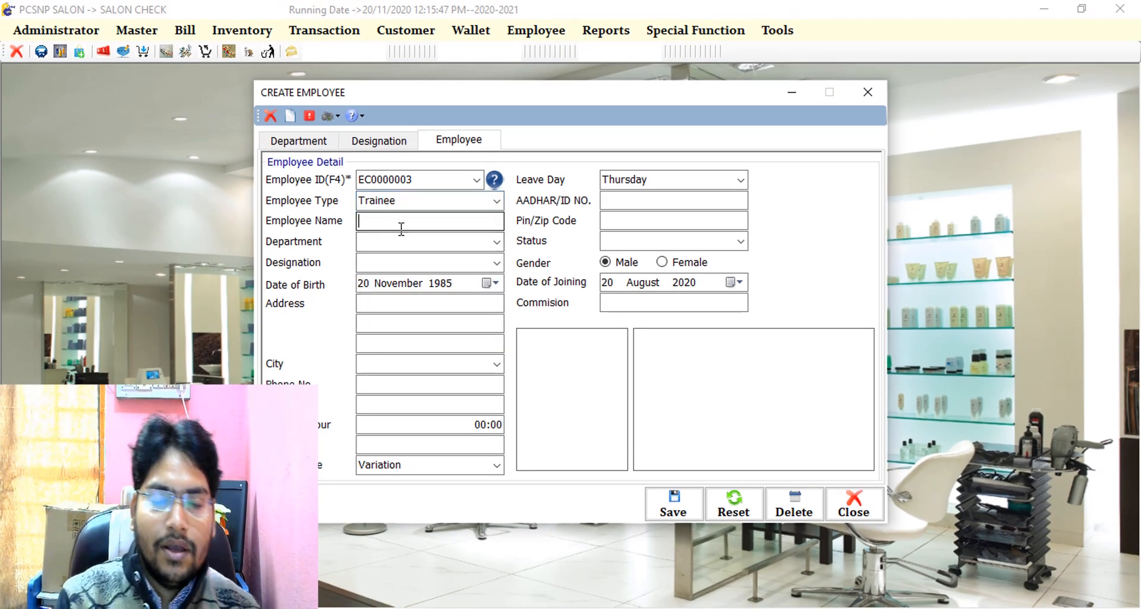
type("A")
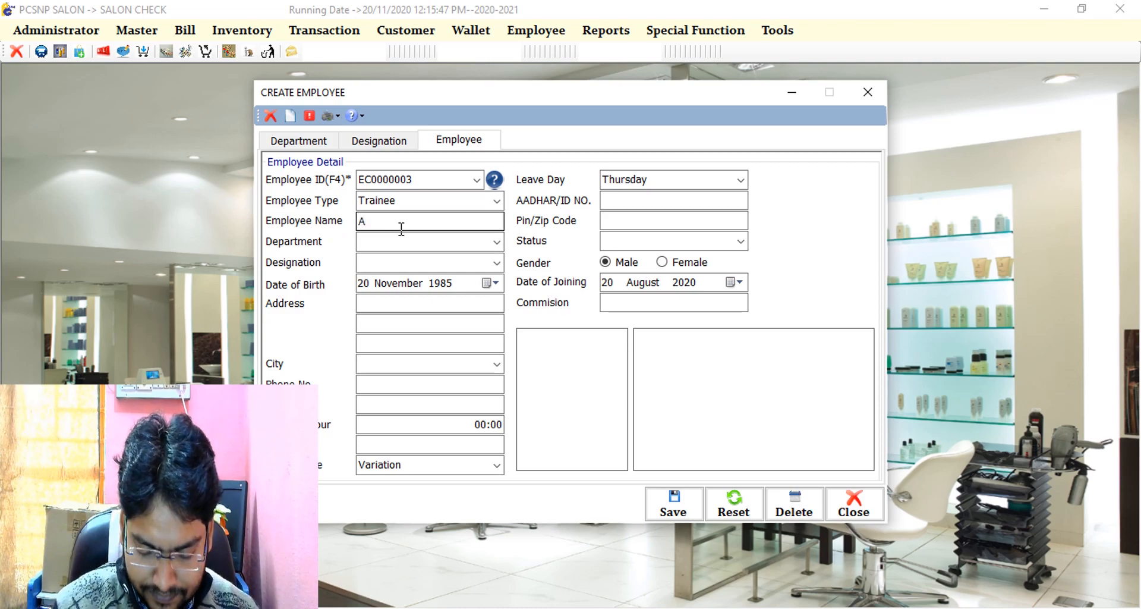
type("nand")
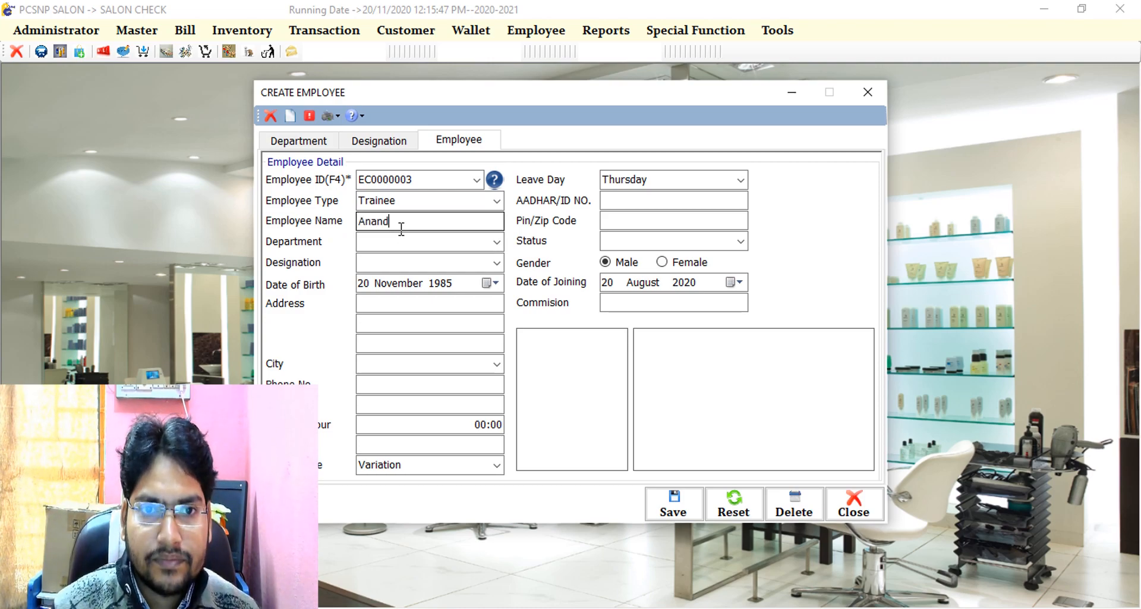
key("Tab")
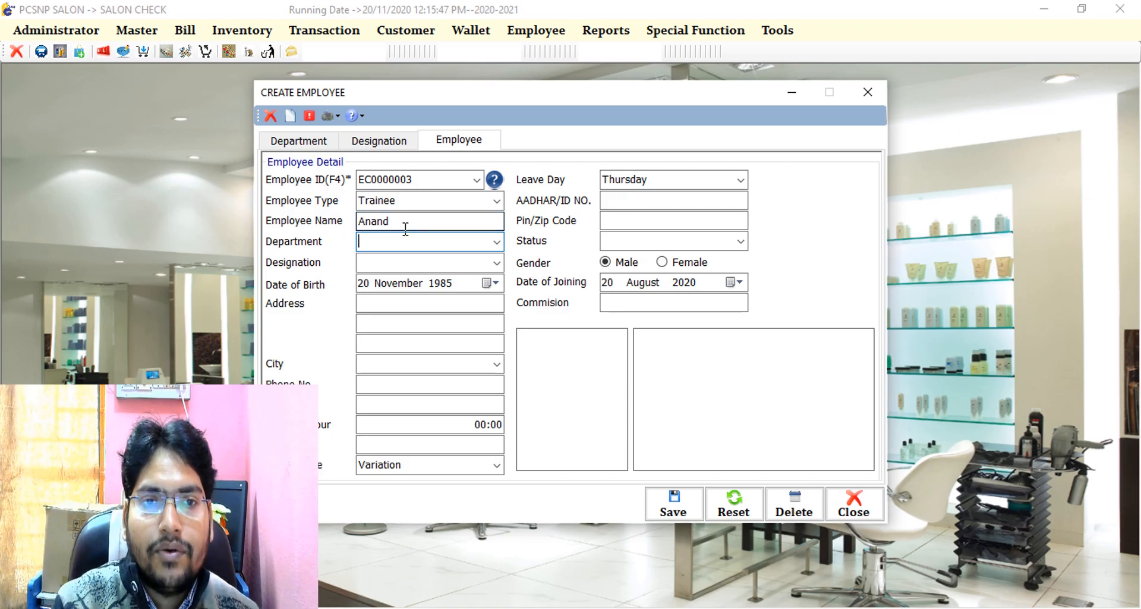
- Set the department to Men and the designation to Hair Dresser
left_click(497, 241)
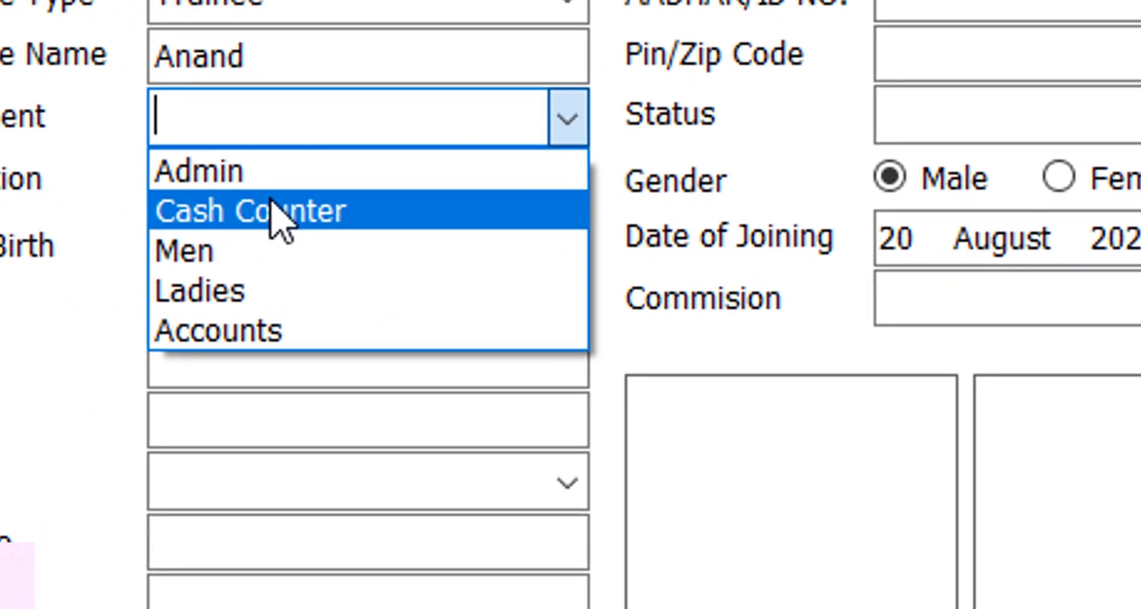
left_click(268, 250)
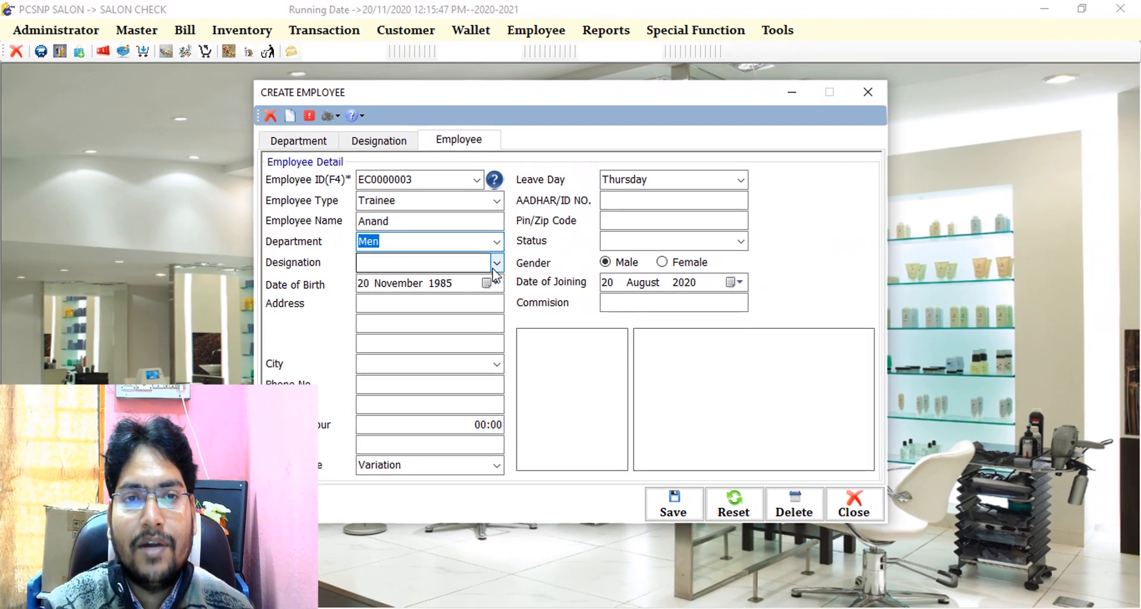
left_click(497, 263)
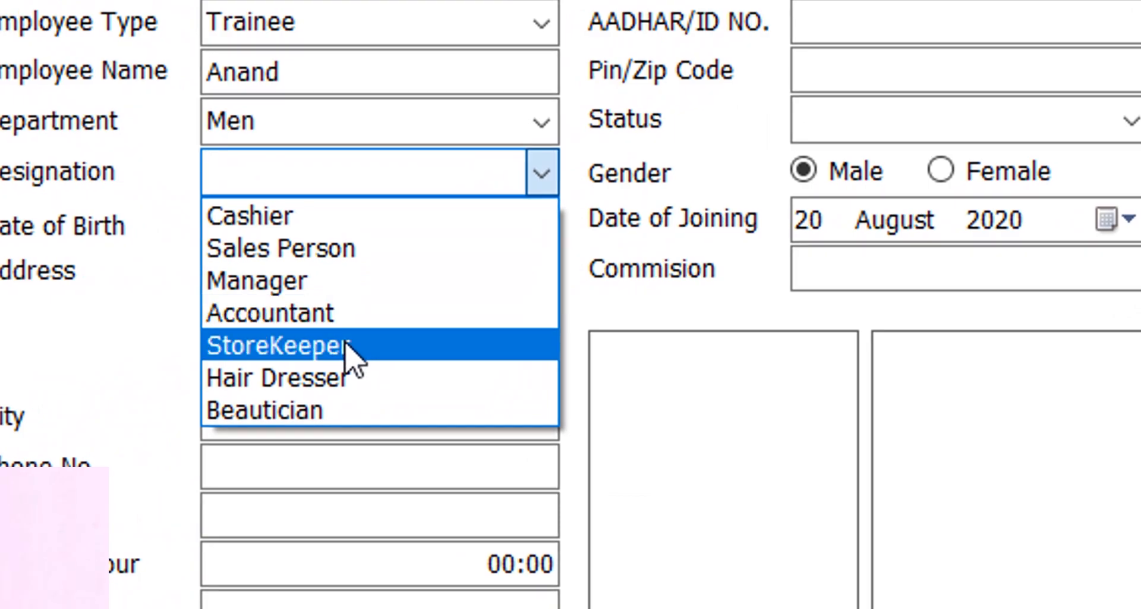
left_click(350, 381)
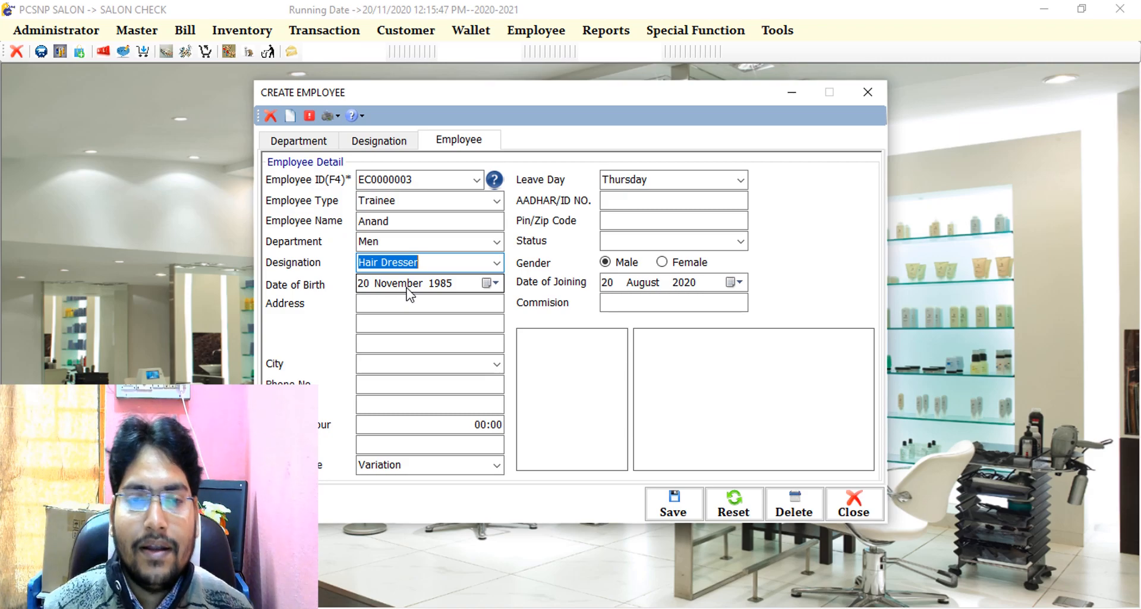
- Set the city to Kanpur and enter the employee's mobile number
key("Tab")
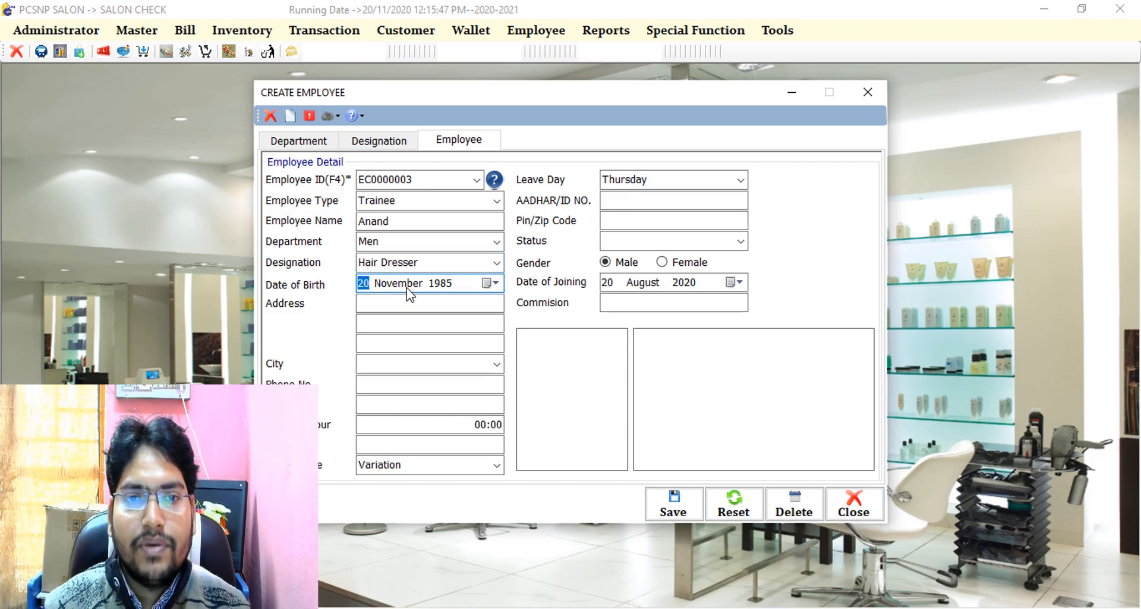
key("Tab")
key("Tab")
key("Tab")
key("Tab")
type("ka")
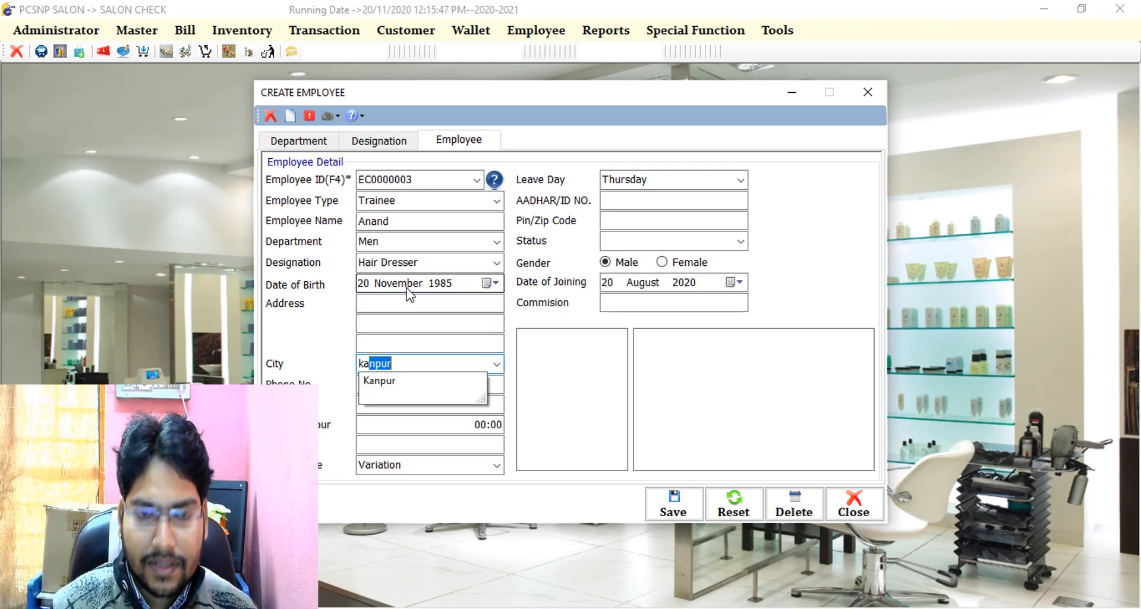
key("Tab")
key("Tab")
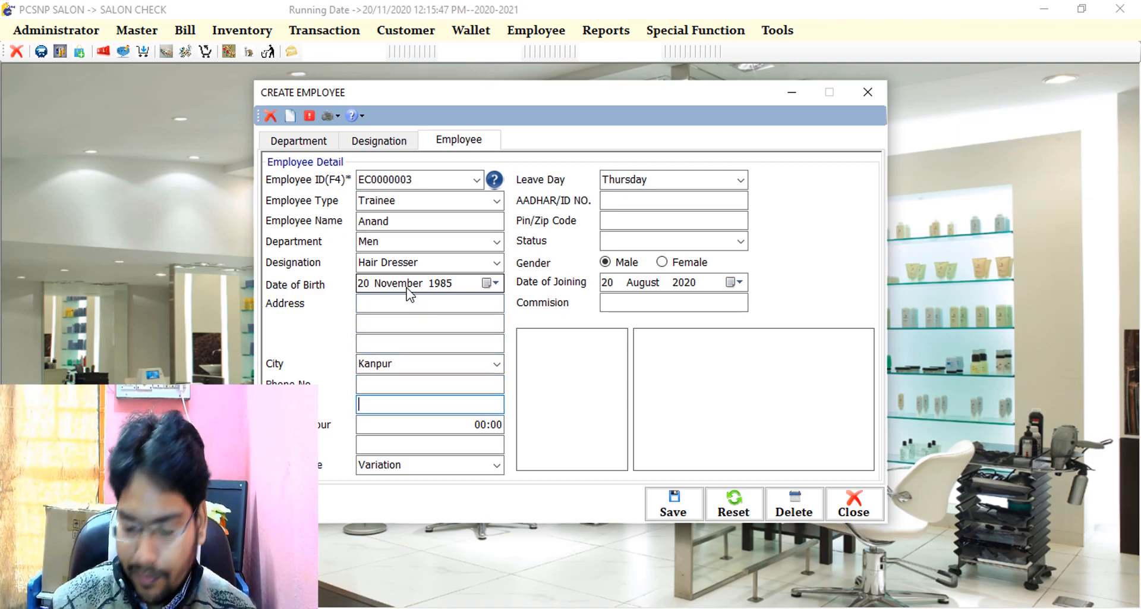
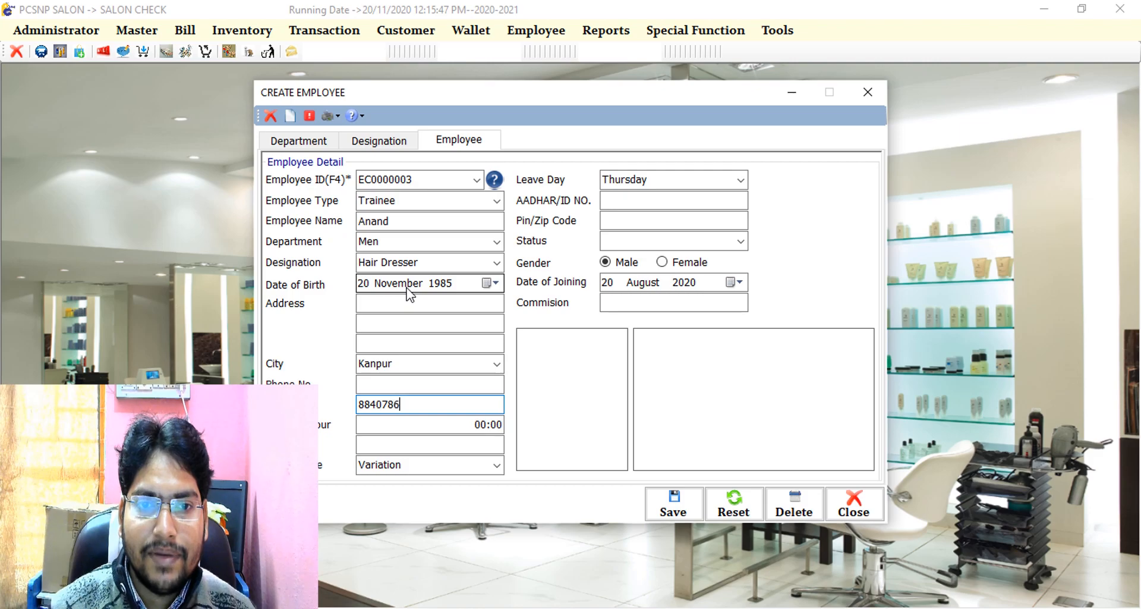
key("Tab")
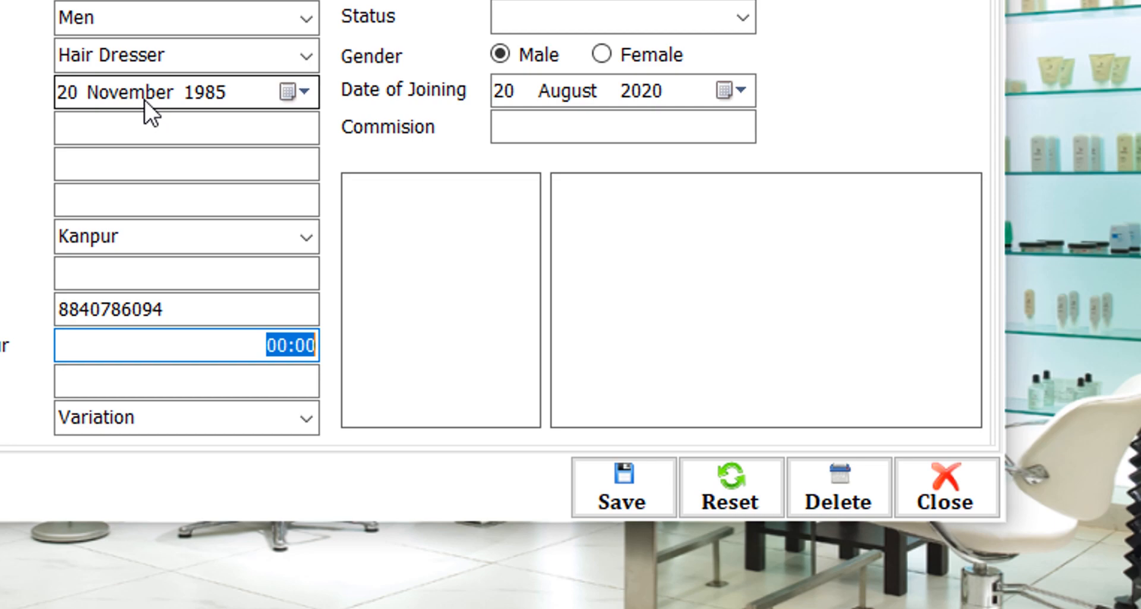
- Set working hours to 08:00 and salary to 8000, keeping salary type Variation
type("08")
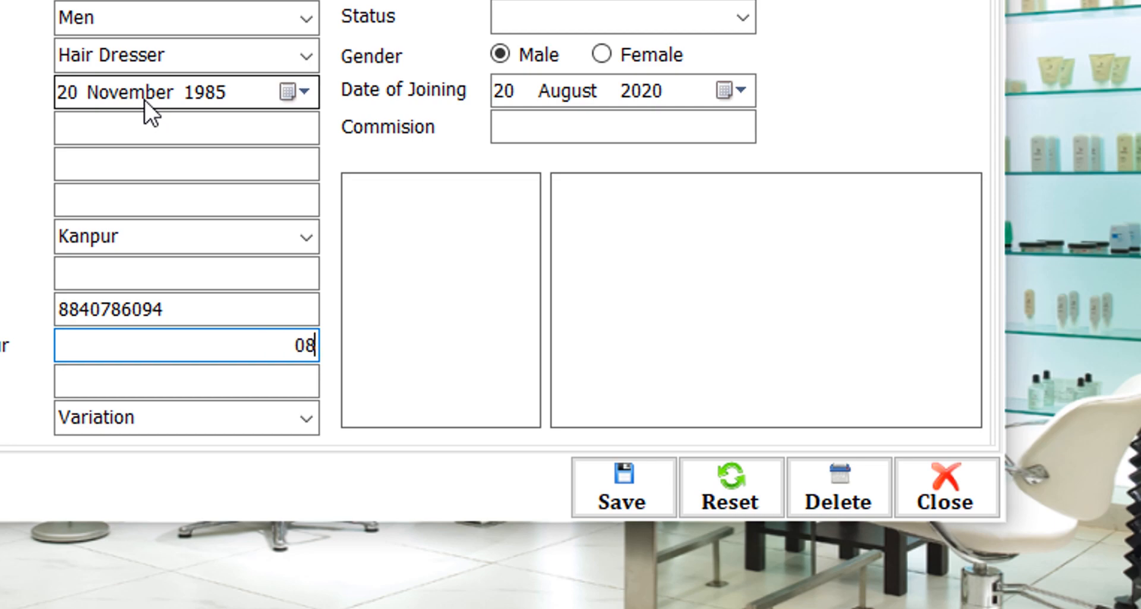
type(":00")
key("Tab")
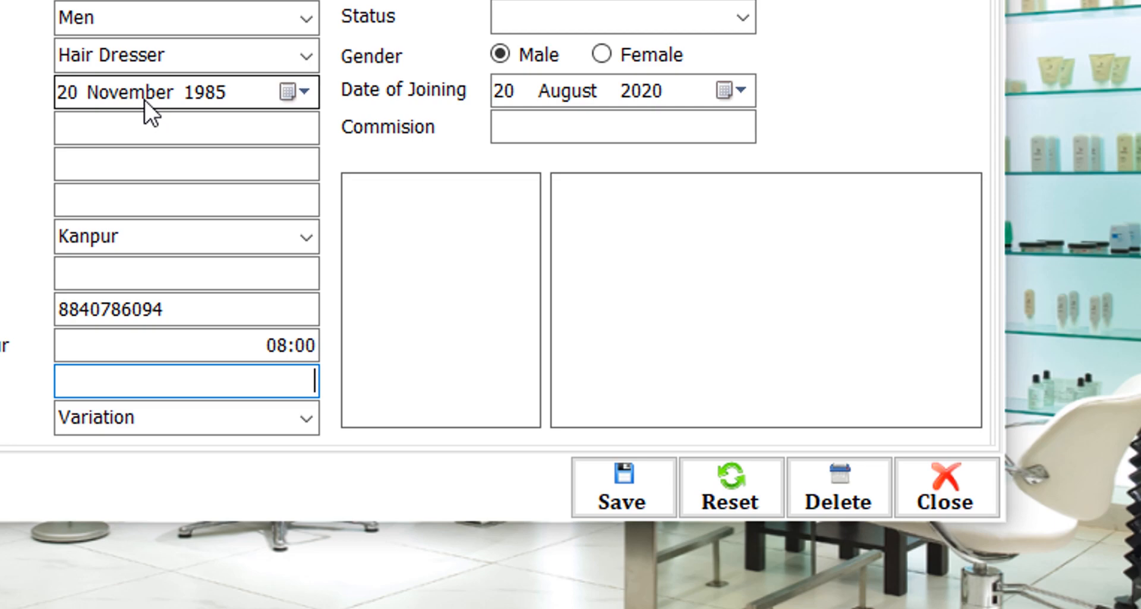
type("8")
type("000")
key("Tab")
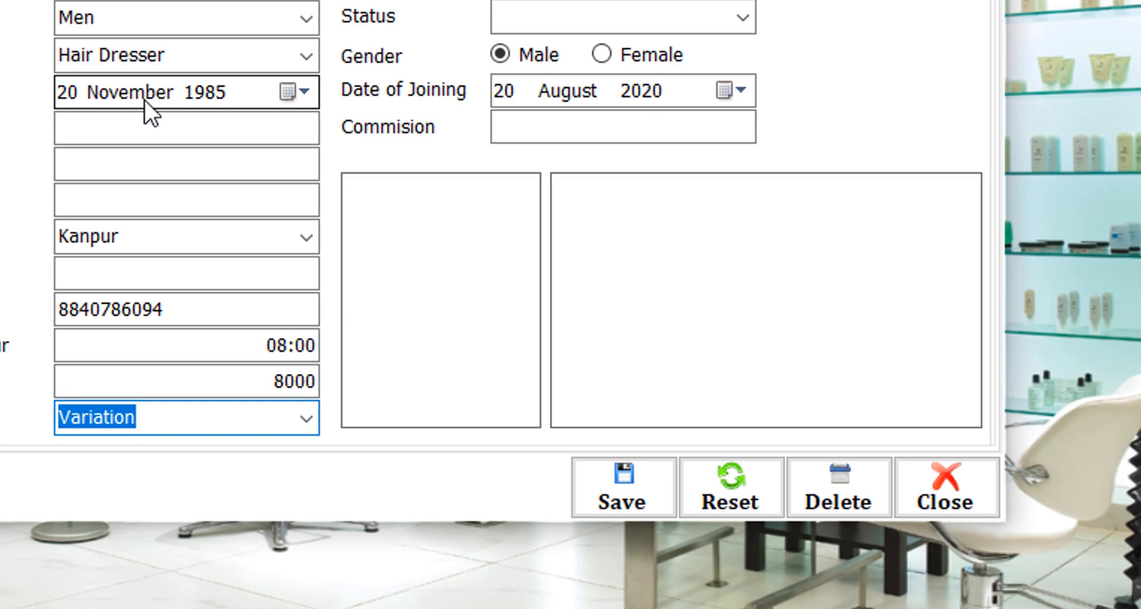
key("Down")
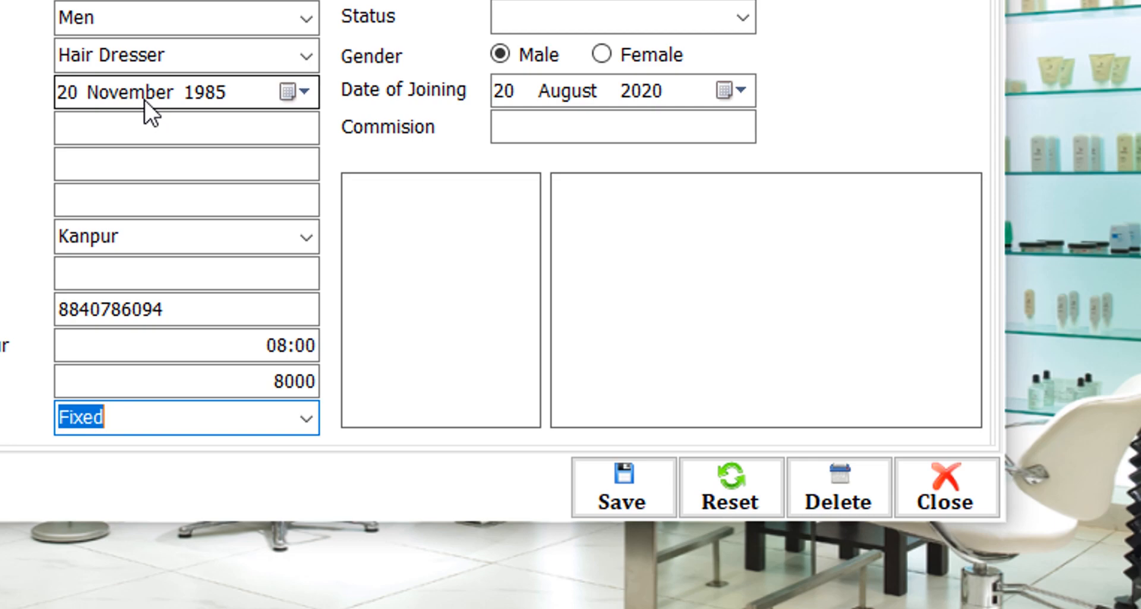
key("Up")
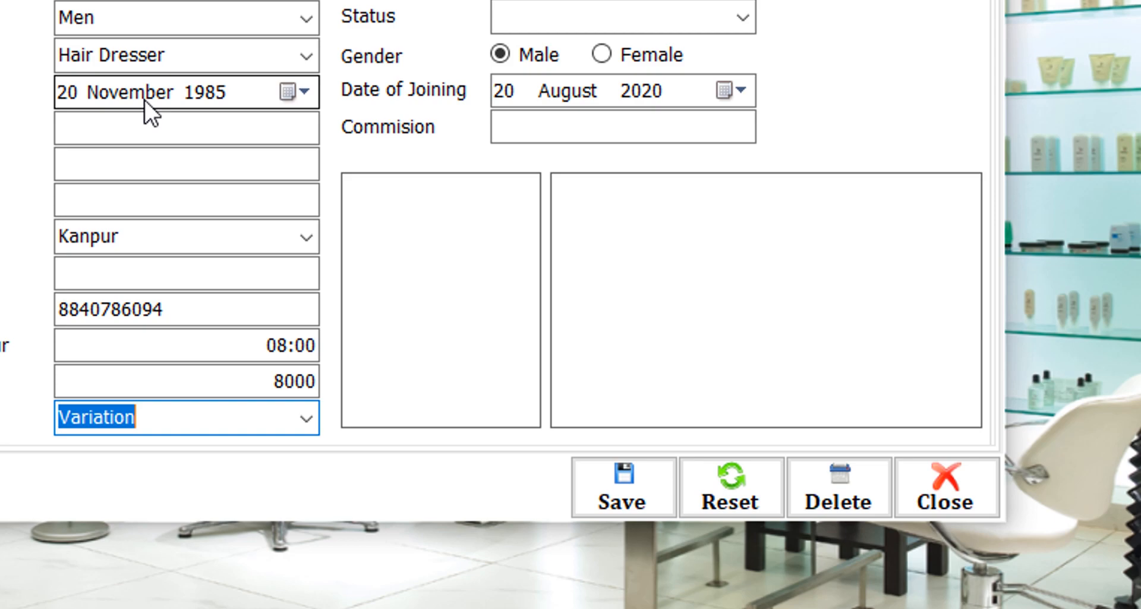
key("Up")
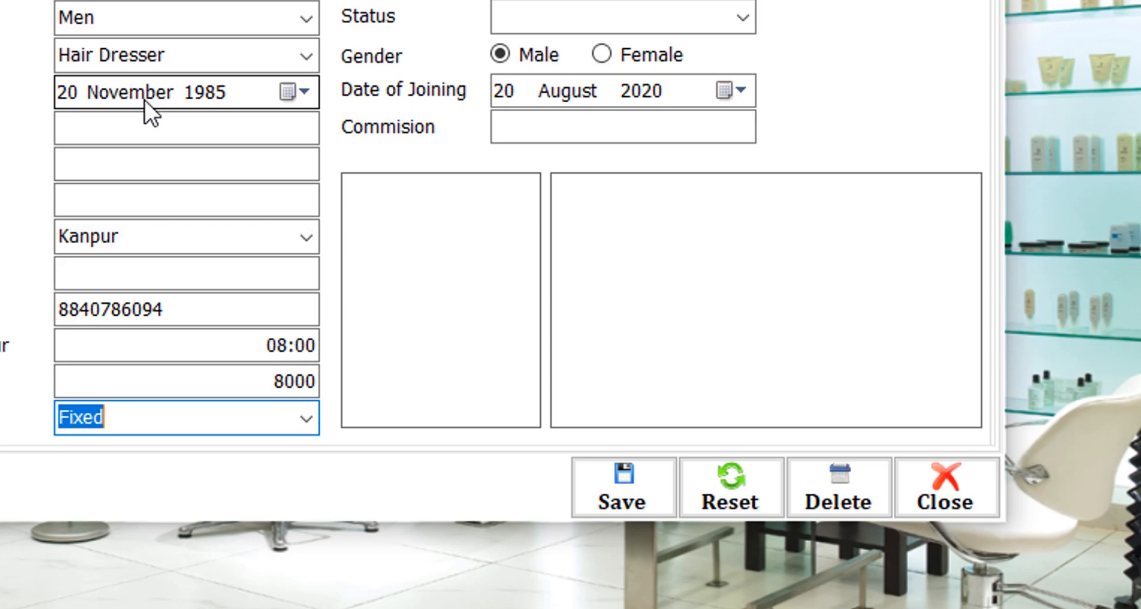
key("Down")
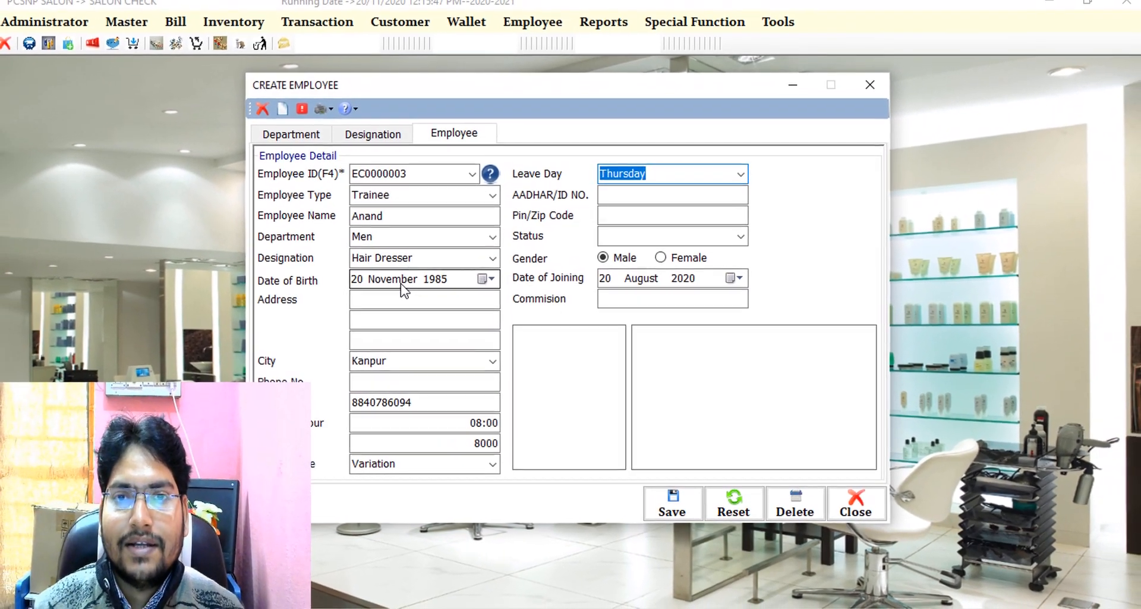
- Set the weekly leave day to Wednesday and the status to Active
key("Down")
key("Down")
key("Down")
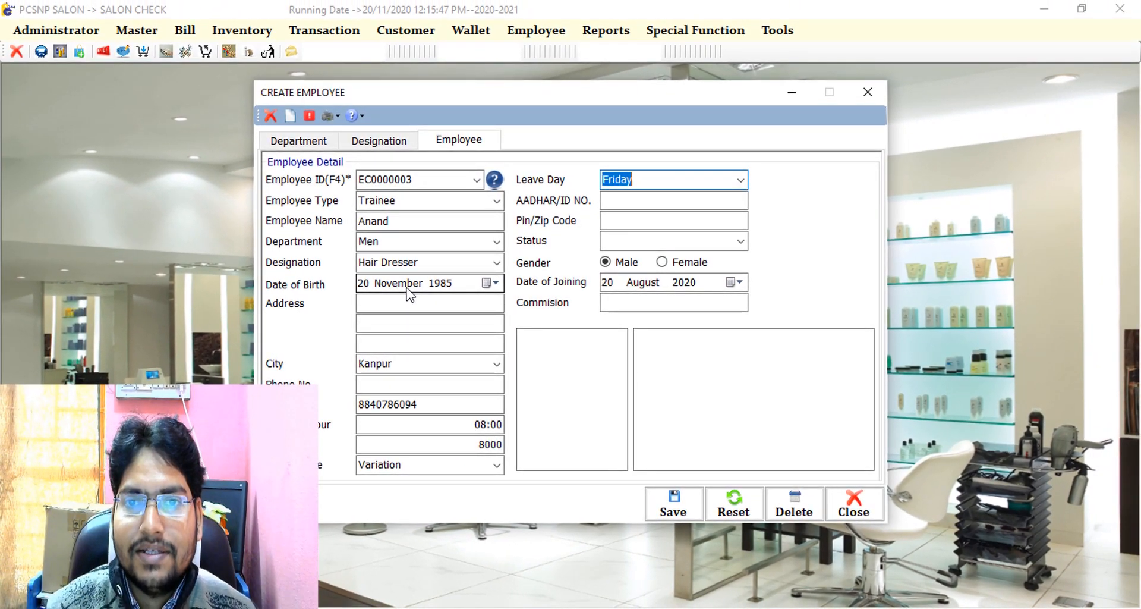
key("Up")
key("Up")
key("Up")
key("Up")
key("Up")
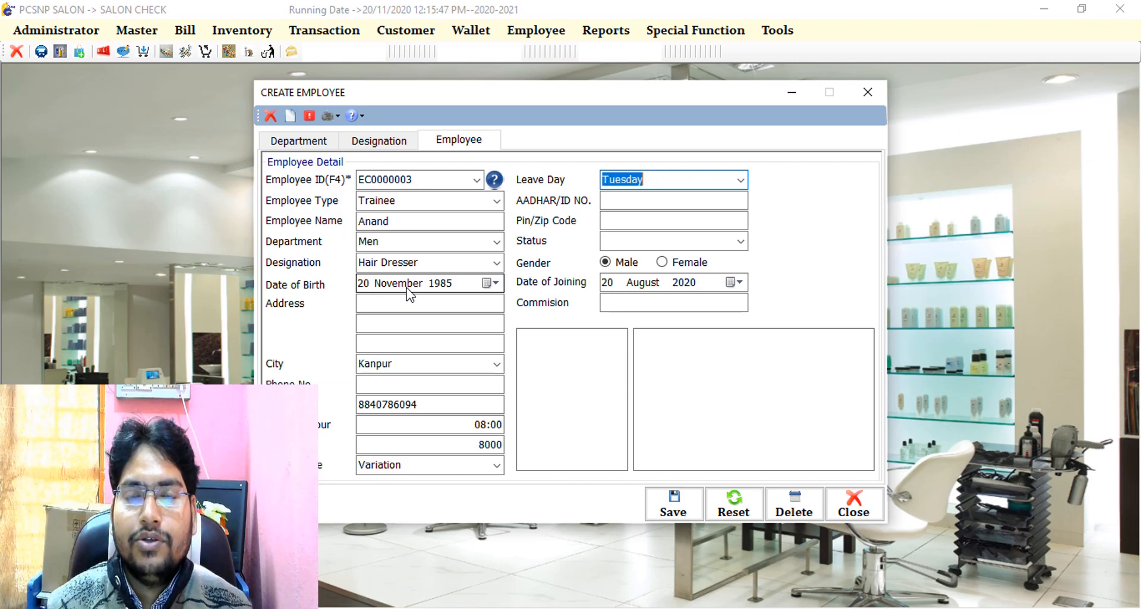
key("Down")
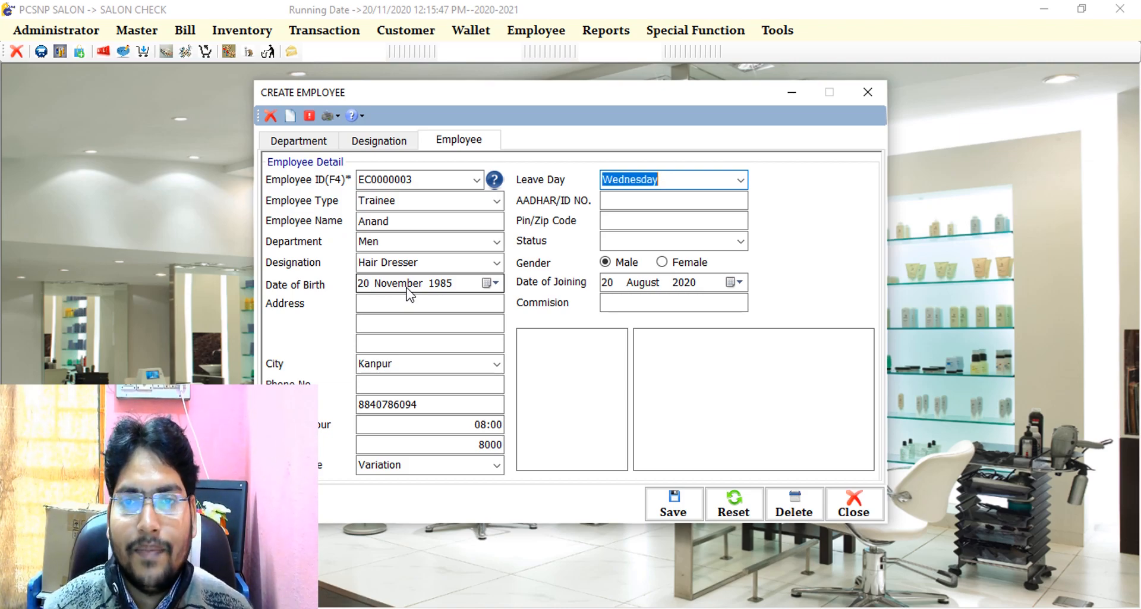
key("Tab")
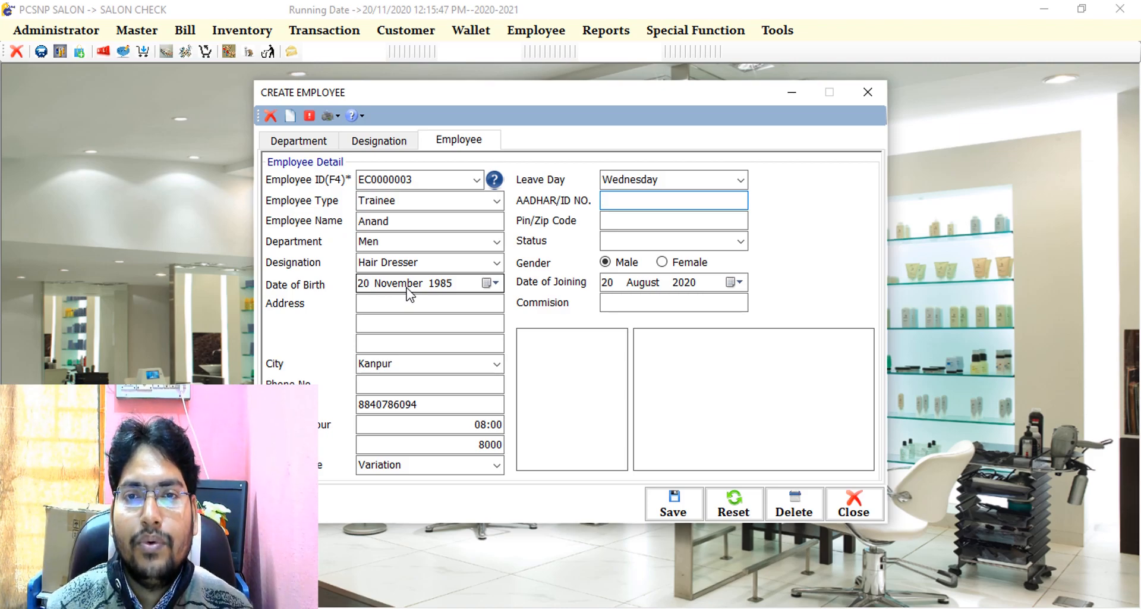
key("Tab")
key("Tab")
key("Down")
key("Tab")
key("Tab")
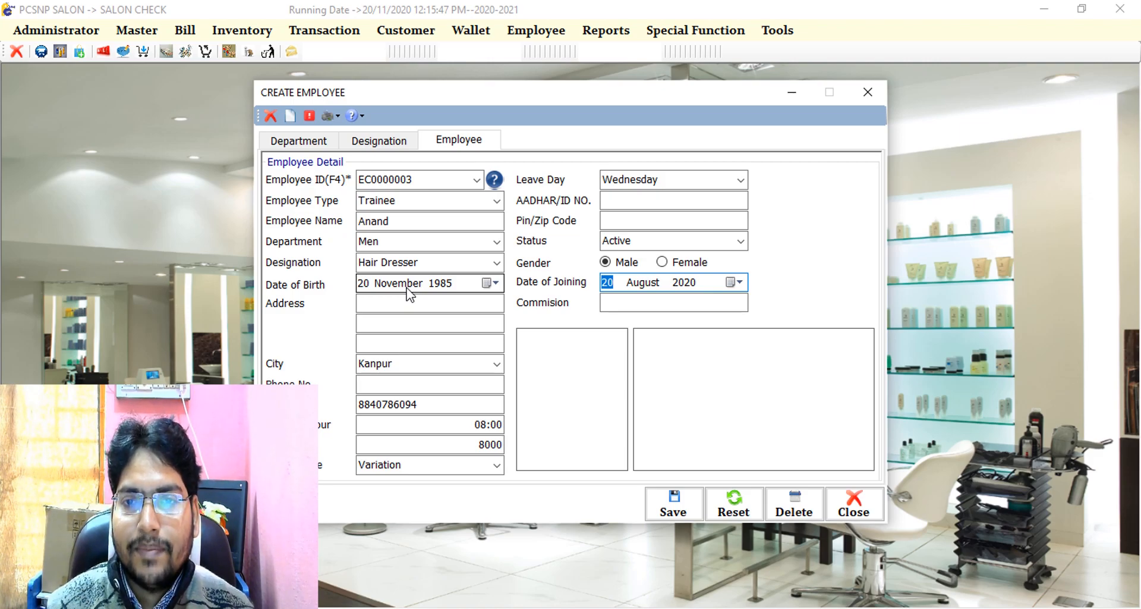
- Set the joining date to 20 December 2020, commission 0, and save the employee
key("Right")
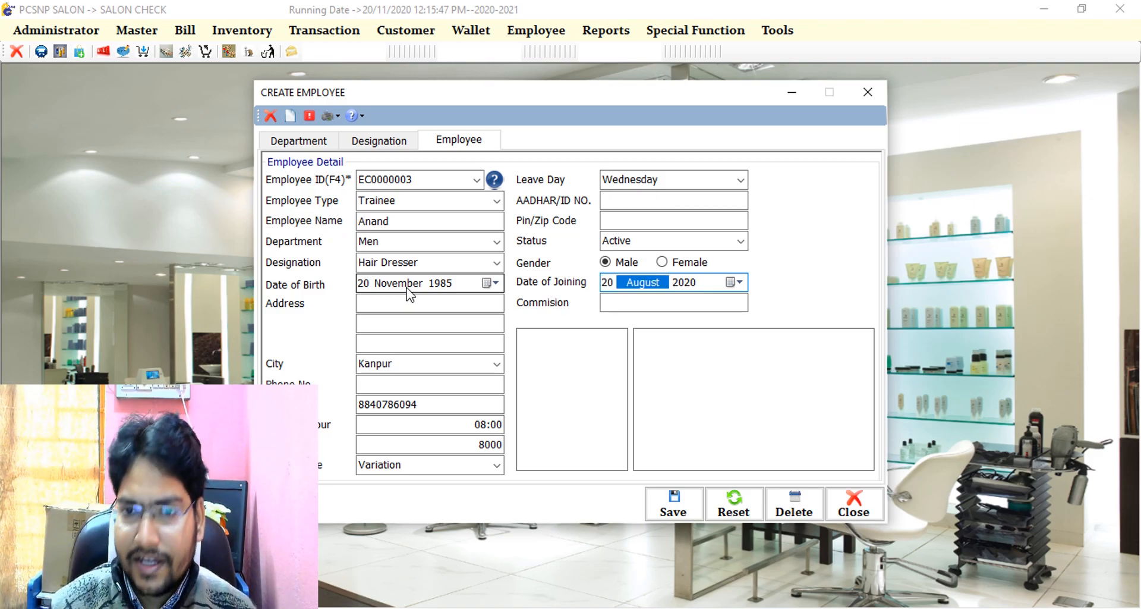
type("12")
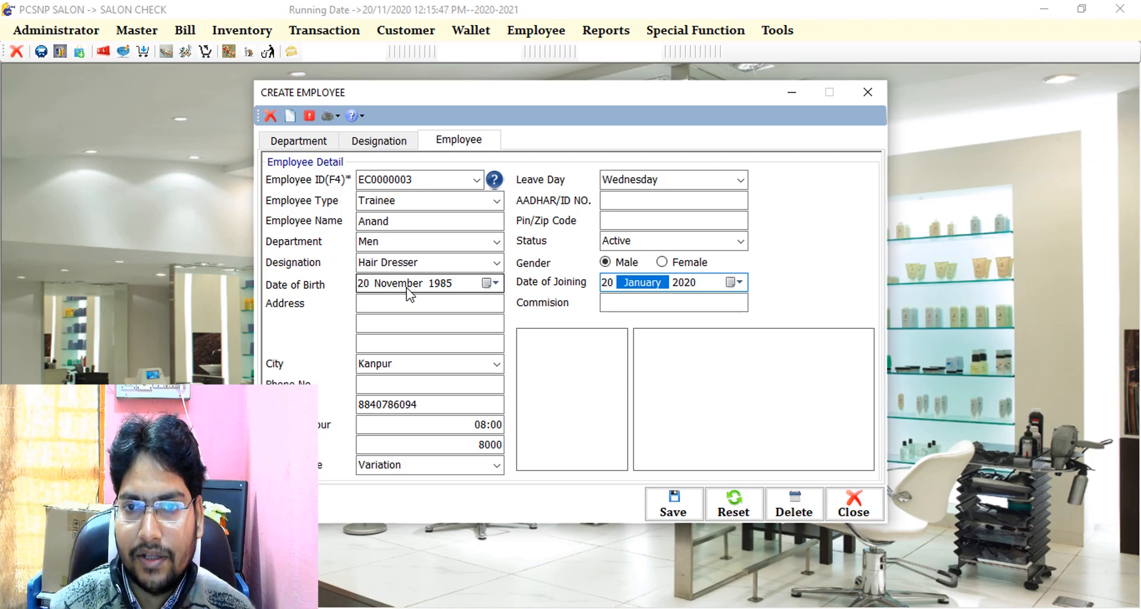
key("Tab")
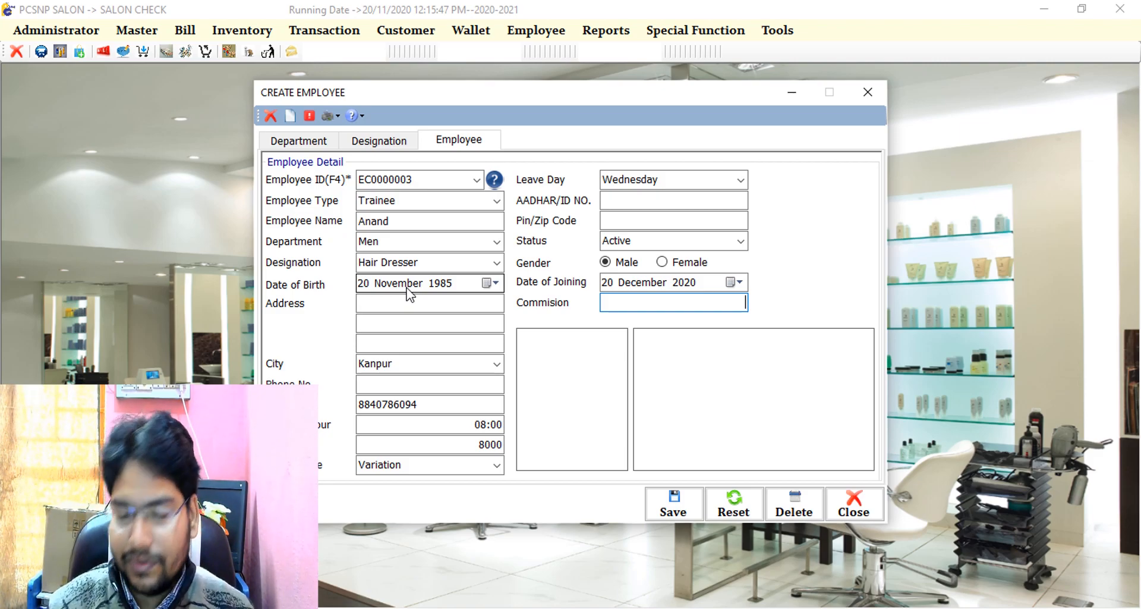
type("0")
key("Return")
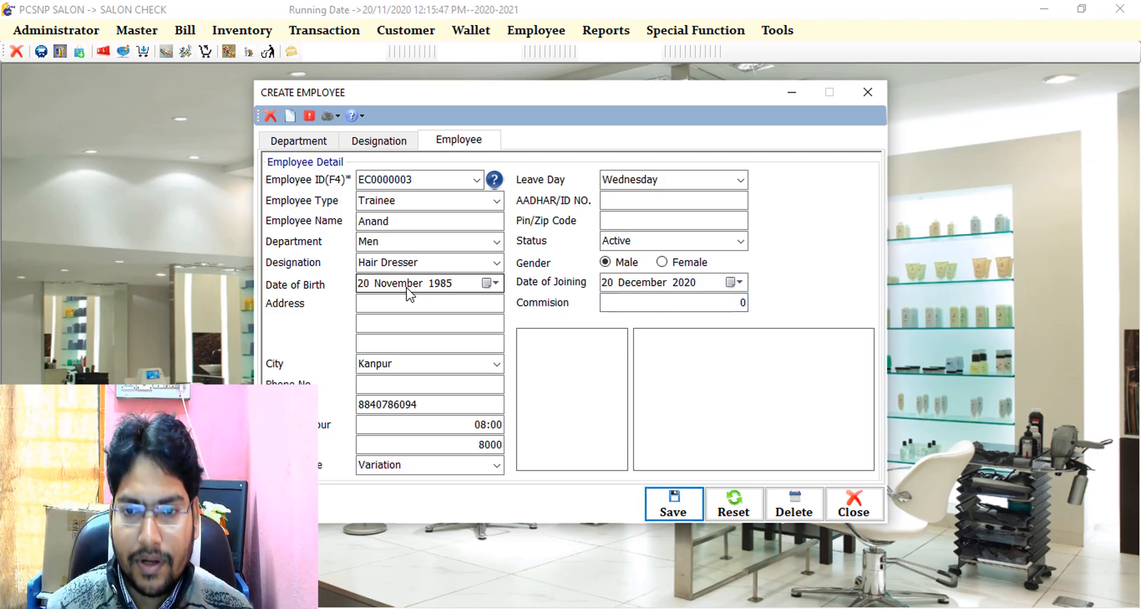
key("Return")
key("Return")
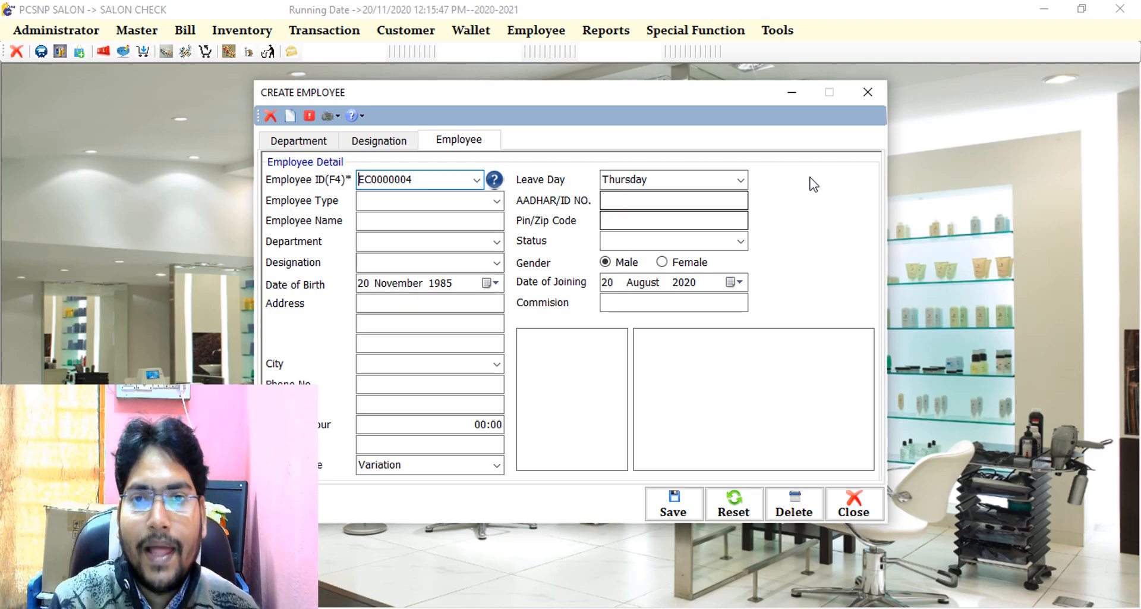
- Close Create Employee and open Employee > Employee Attendance
left_click(876, 90)
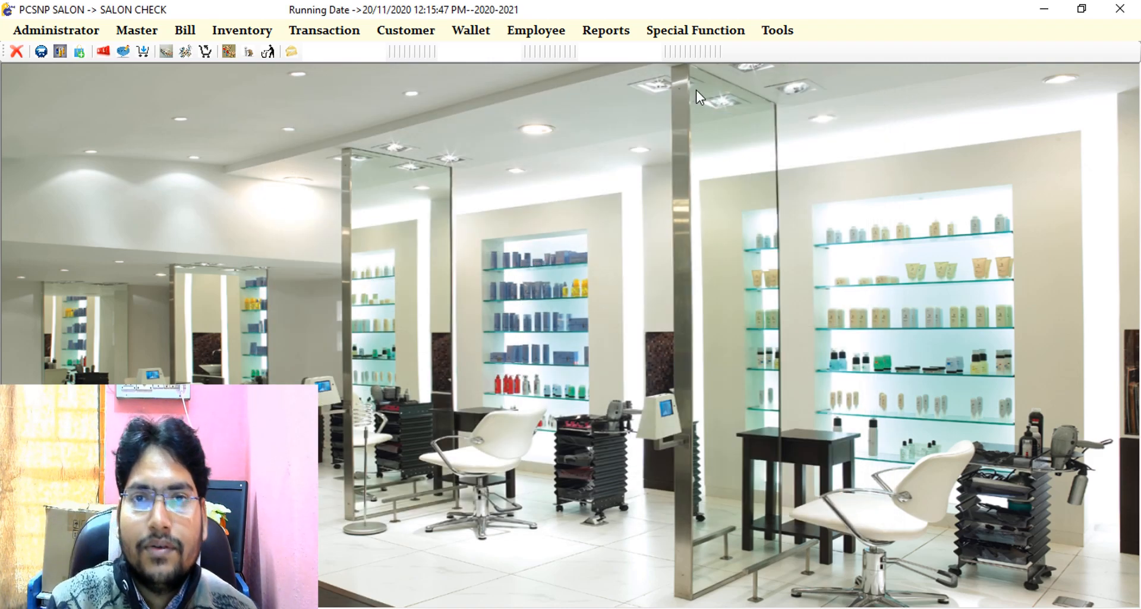
left_click(541, 32)
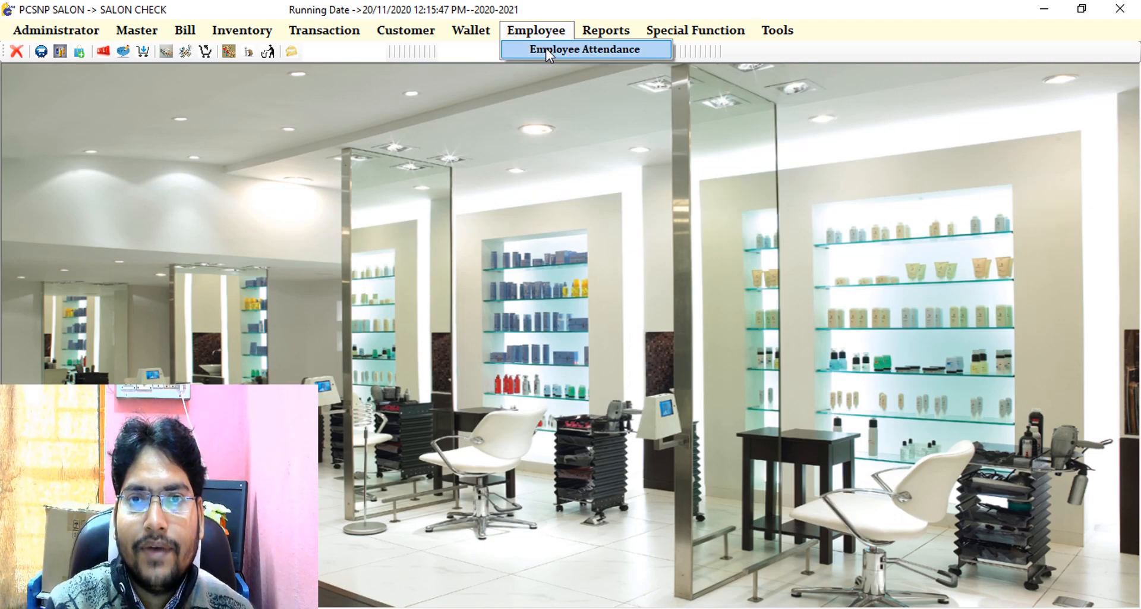
left_click(548, 49)
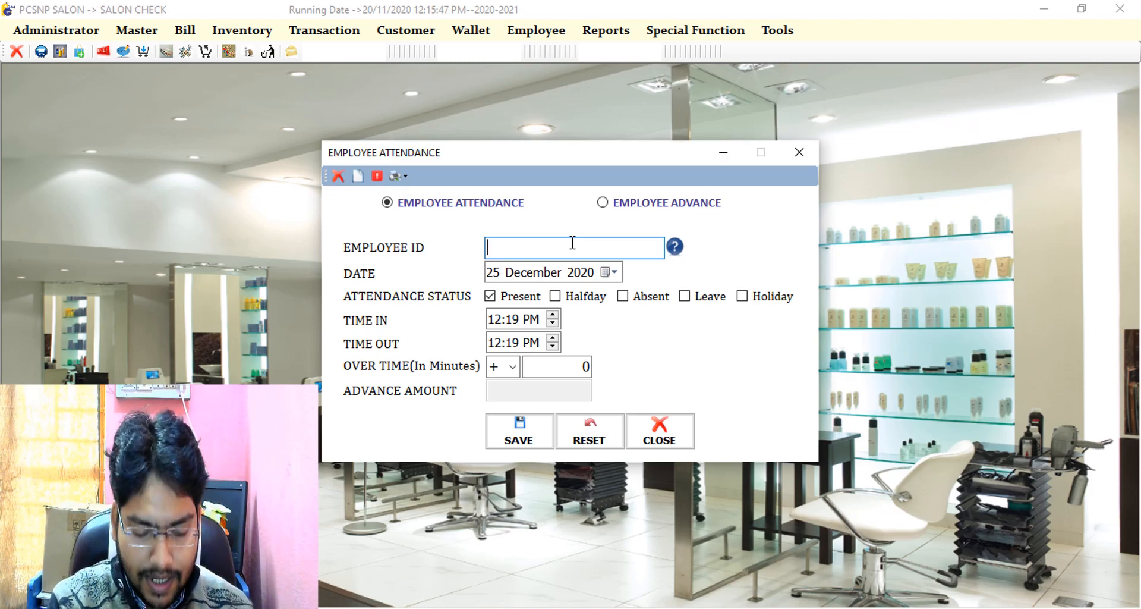
- Choose Anand (EC0000003) from the lookup and set the attendance date to 20 December 2020
left_click(675, 246)
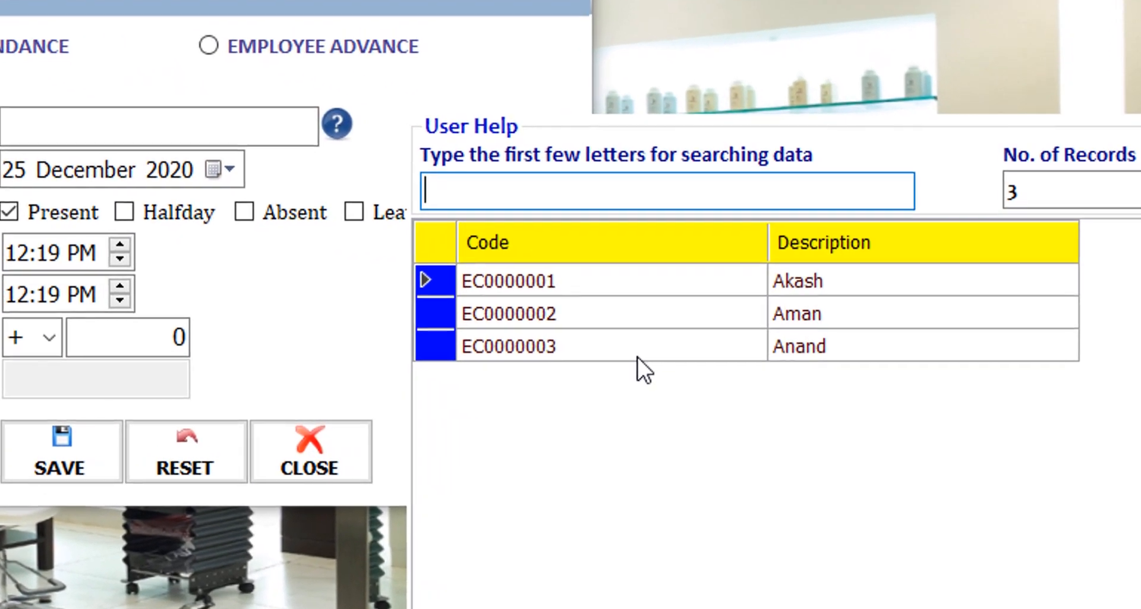
left_click(790, 367)
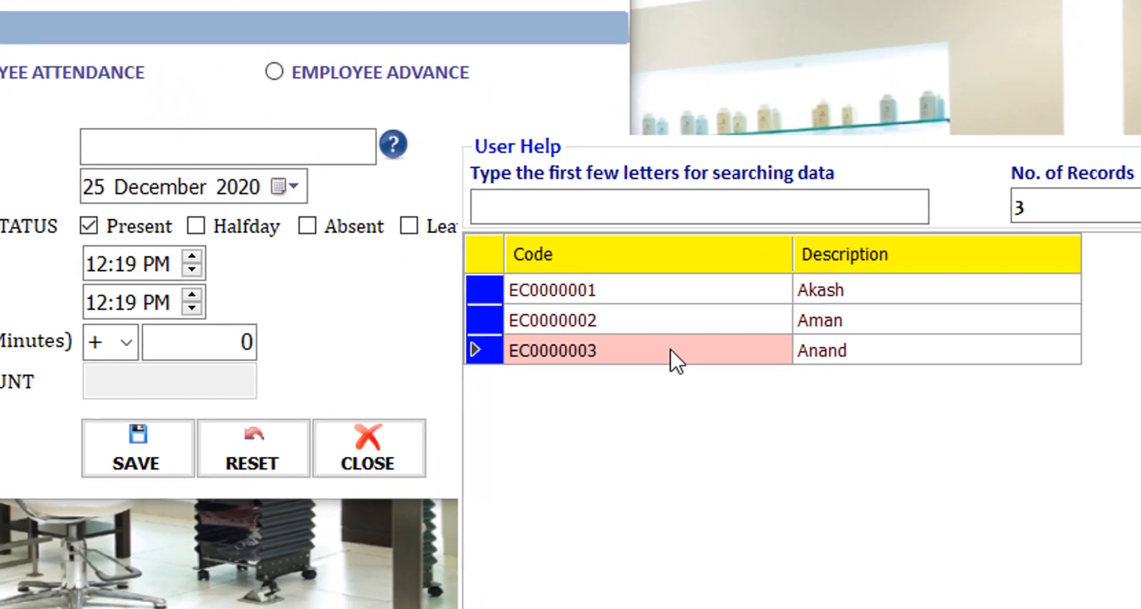
double_click(597, 348)
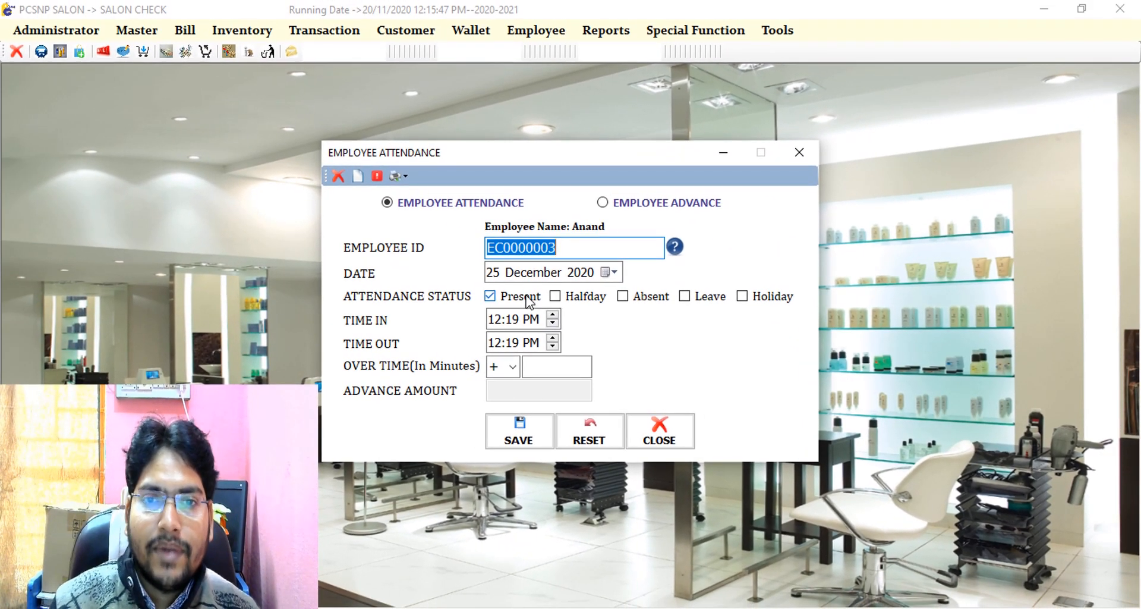
key("Tab")
type("20")
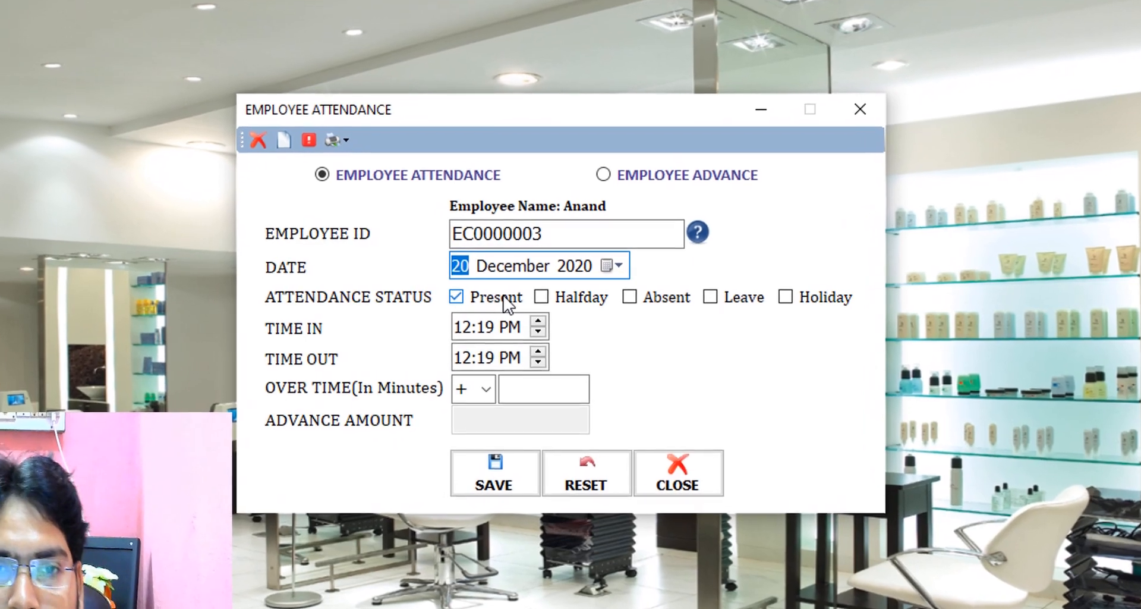
left_click(504, 296)
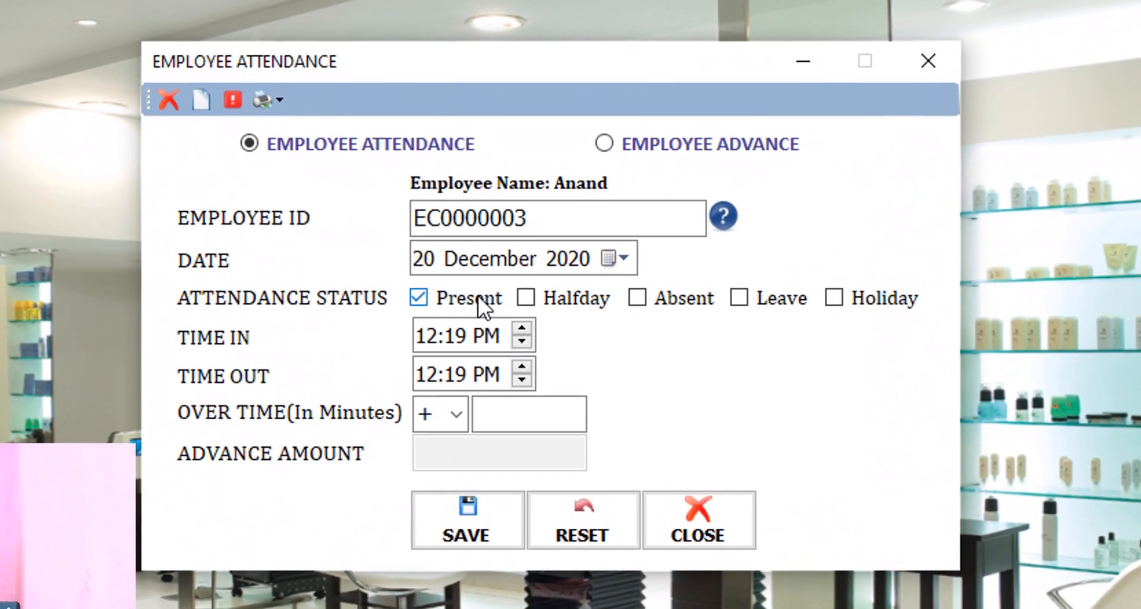
- Set Time In 10:00 AM and Time Out 06:00 PM, then save the attendance
key("Tab")
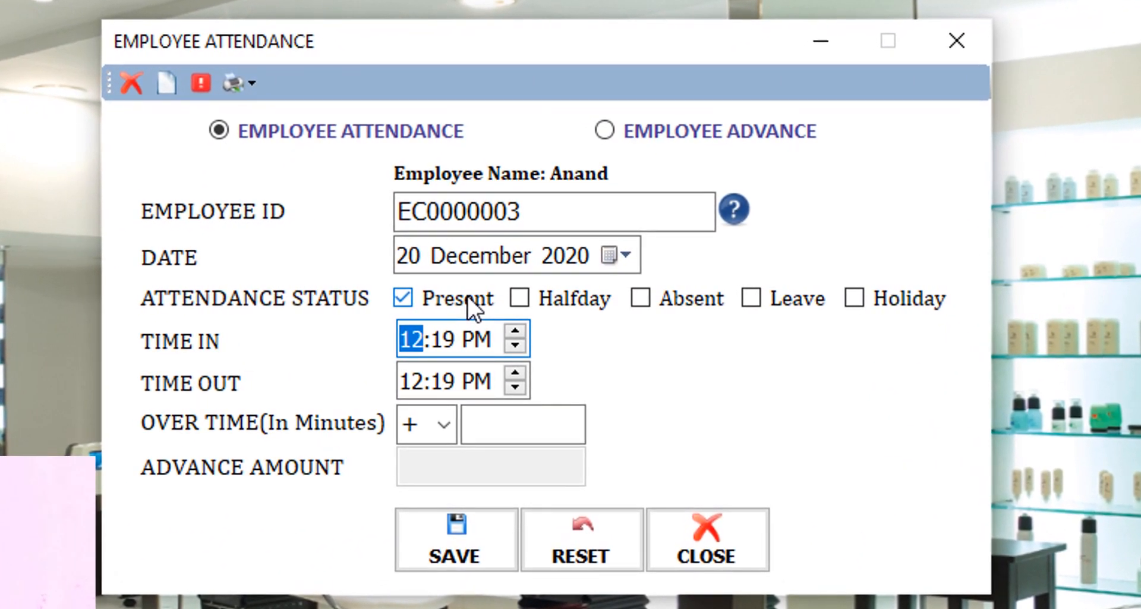
type("1000a")
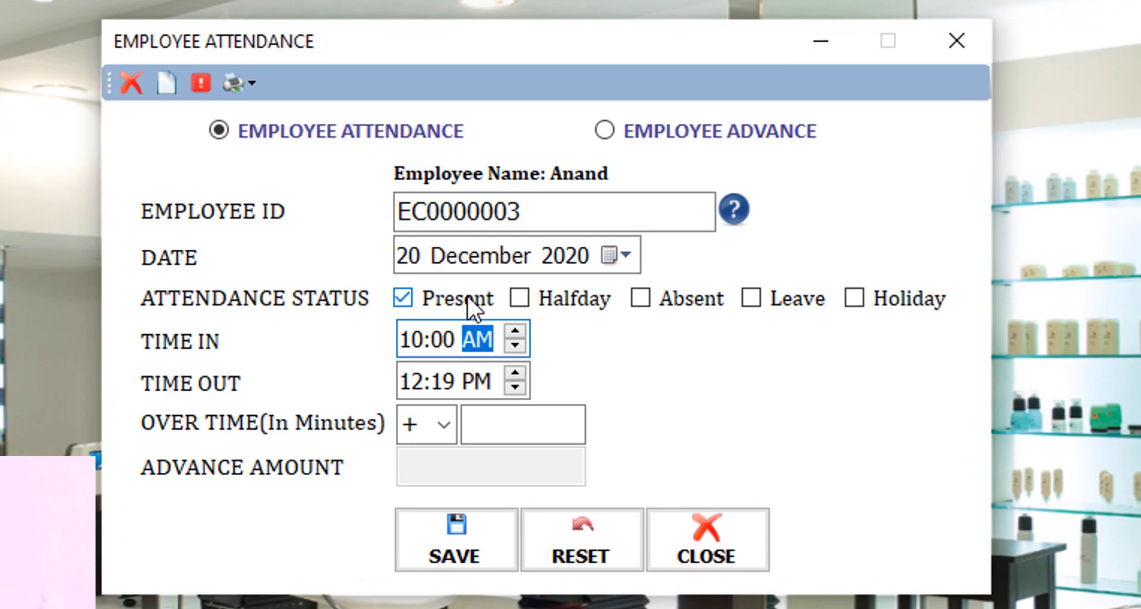
key("Tab")
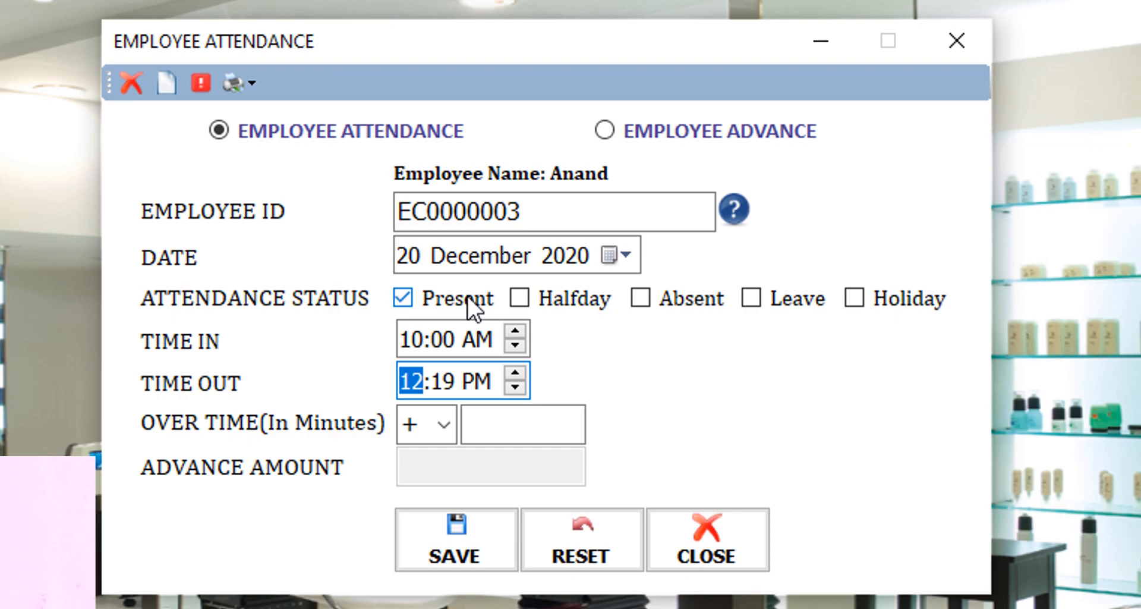
type("08")
type("06")
key("Right")
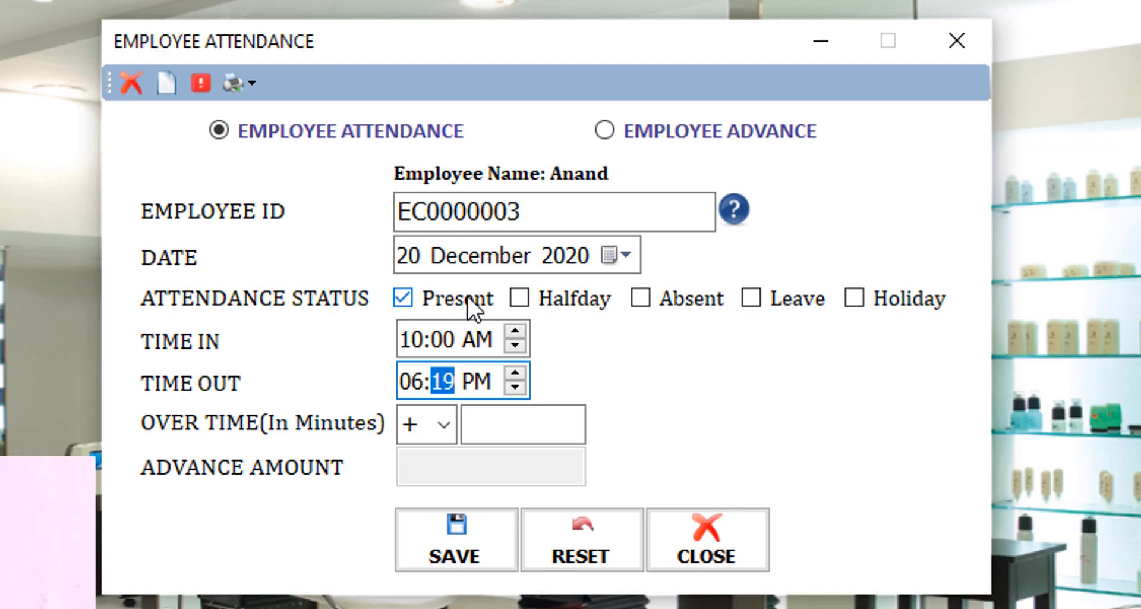
type("00")
key("Tab")
key("Tab")
key("Tab")
key("Return")
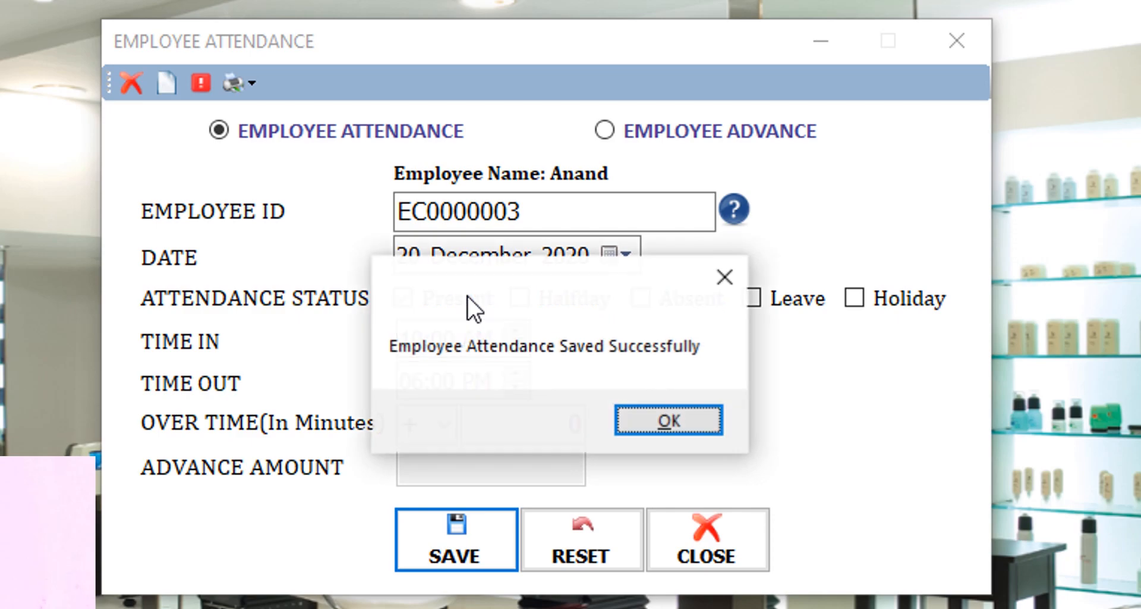
key("Return")
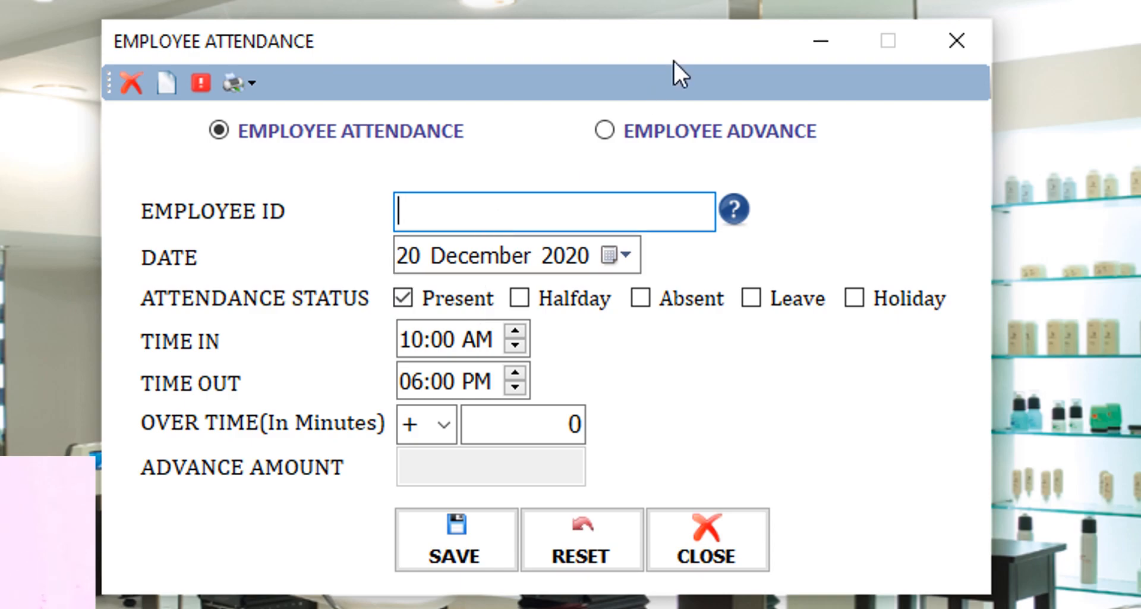
- Run the Employee Salary Report for All Employee from 20 to 25 December 2020, then close it
left_click(743, 1)
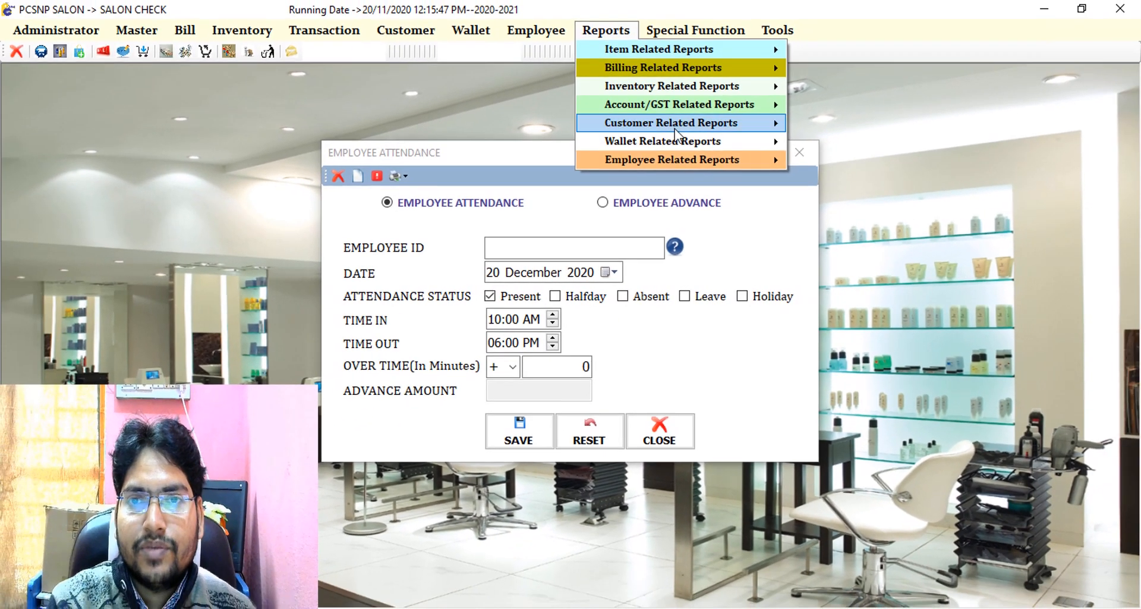
mouse_move(685, 158)
left_click(821, 179)
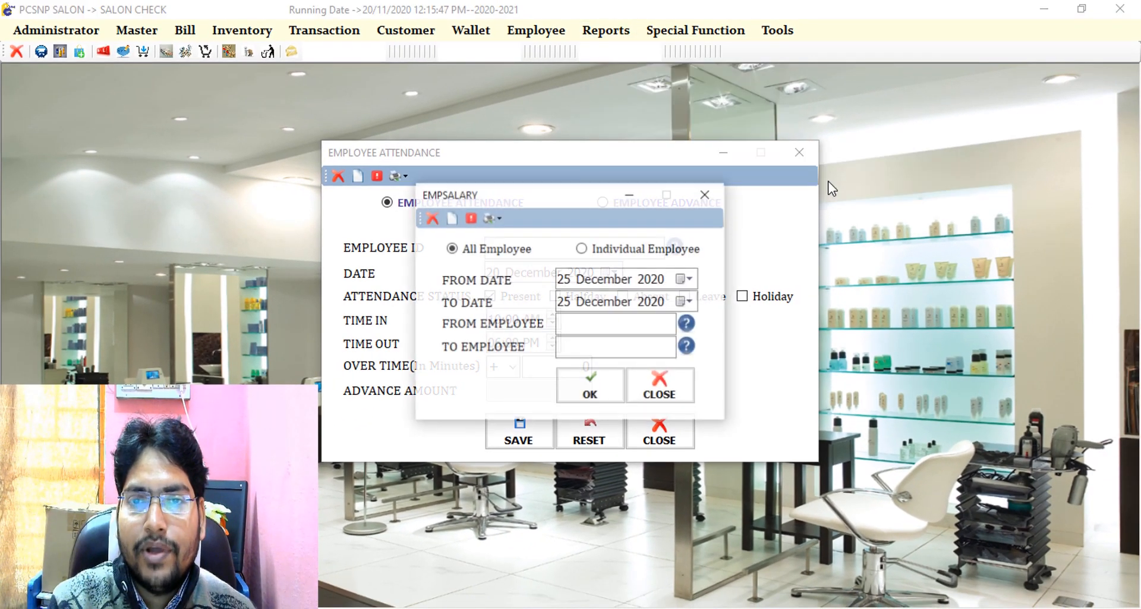
left_click(572, 275)
type("20")
key("Return")
key("Return")
key("Return")
key("Return")
key("Return")
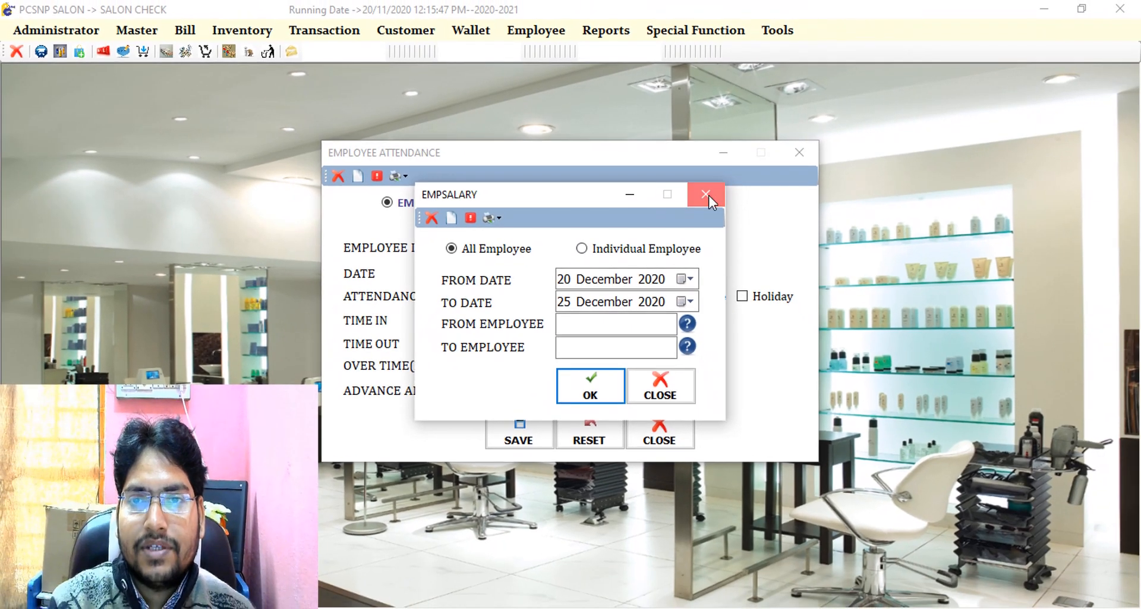
left_click(707, 195)
- Select Anand (EC0000003), date 21 December 2020, Time In 10:30 AM to 06:00 PM
left_click(675, 247)
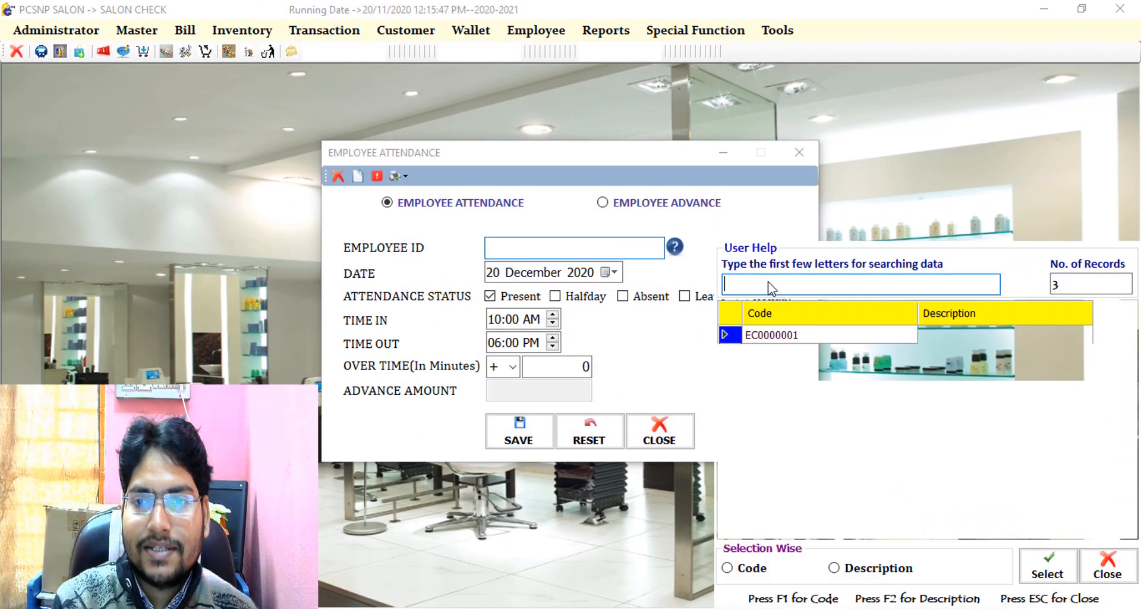
double_click(793, 370)
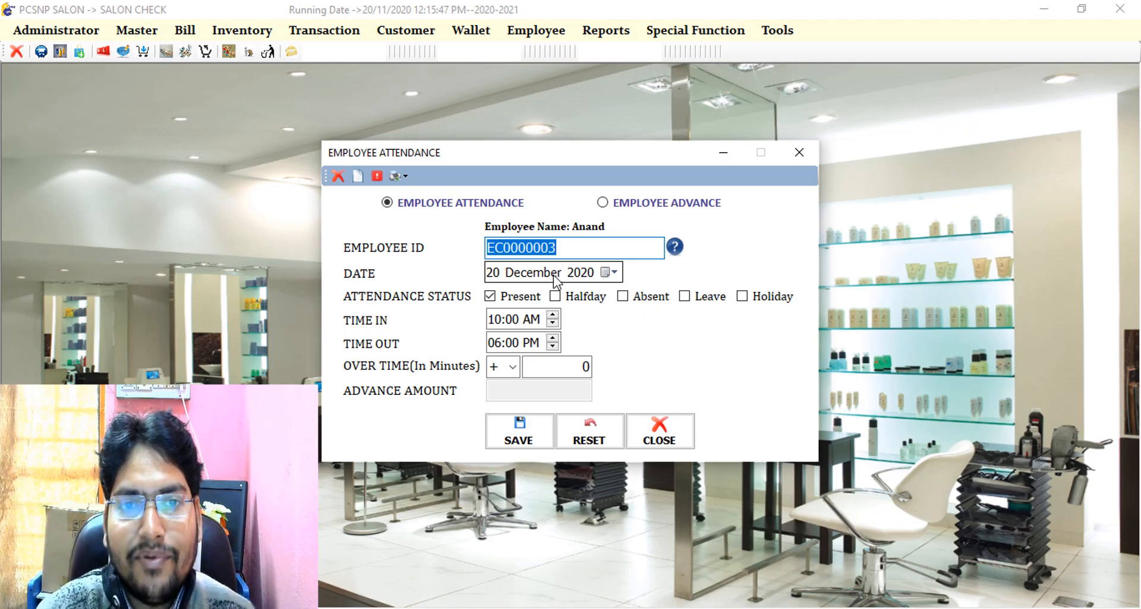
key("Return")
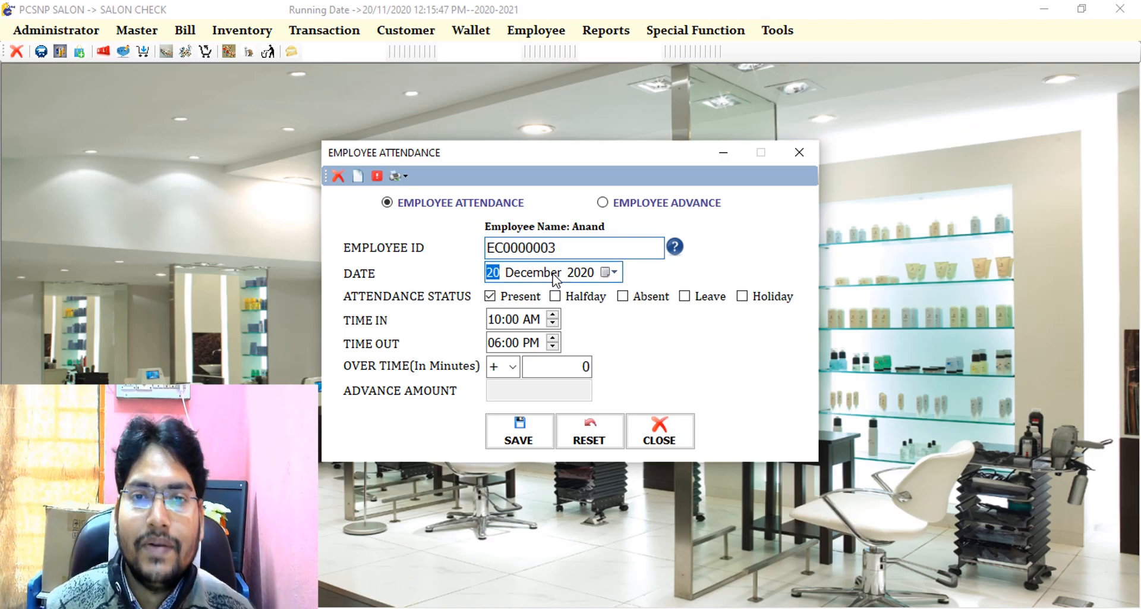
type("21")
key("Return")
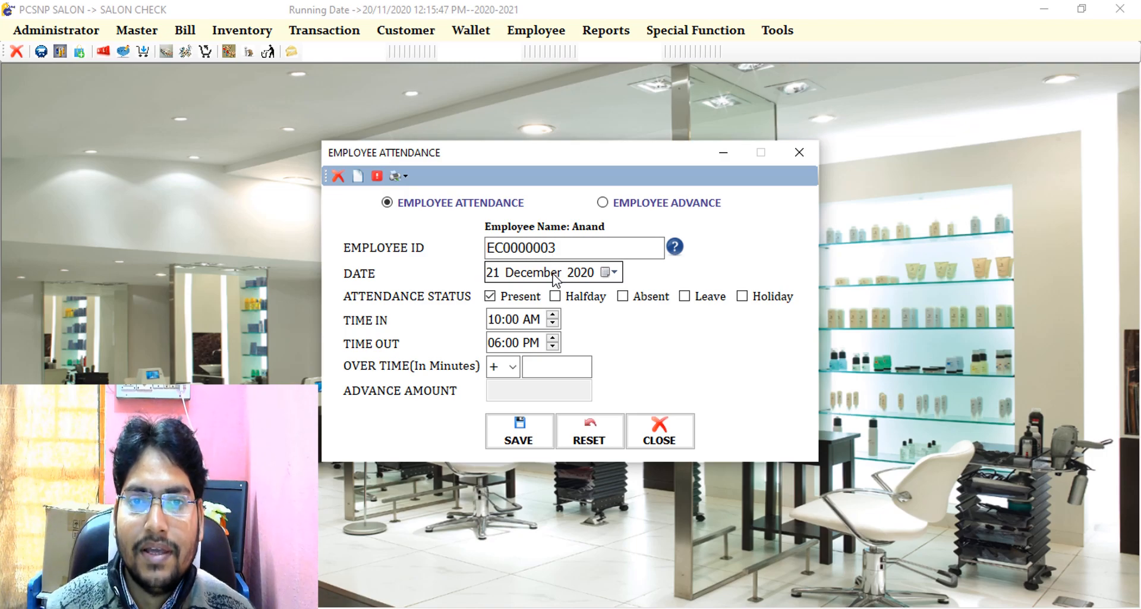
key("Return")
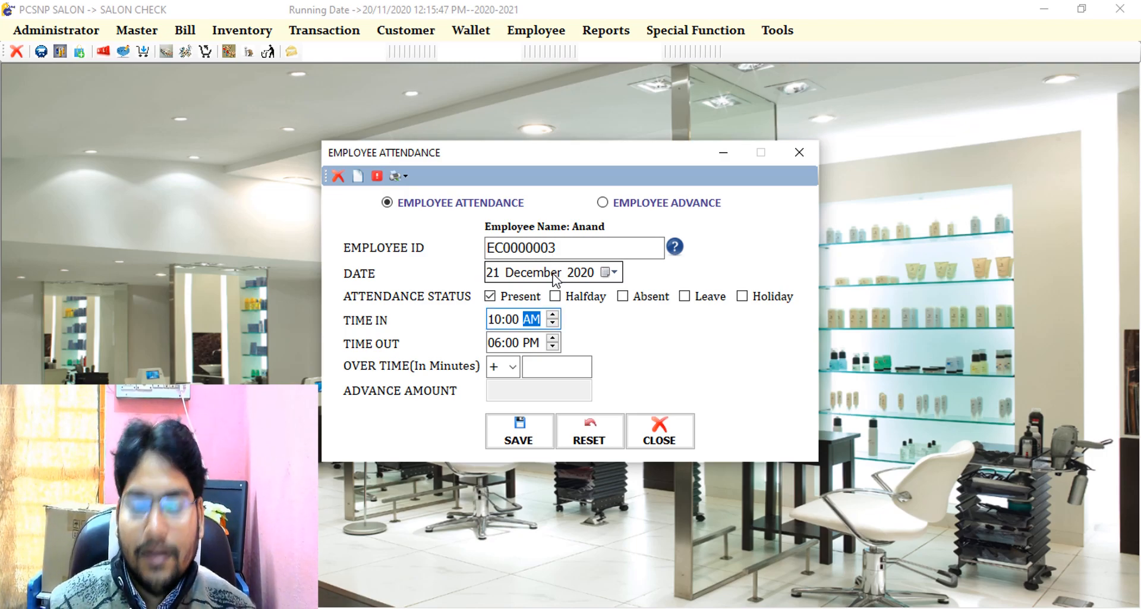
key("Left")
type("30")
key("Return")
key("Return")
key("Return")
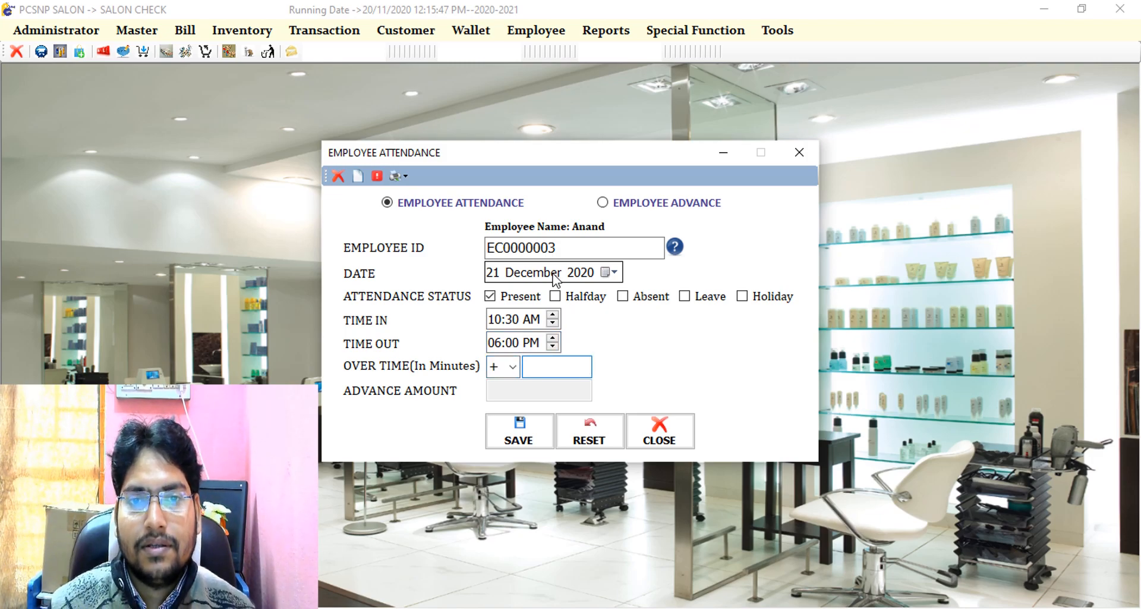
key("Return")
key("Return")
key("Return")
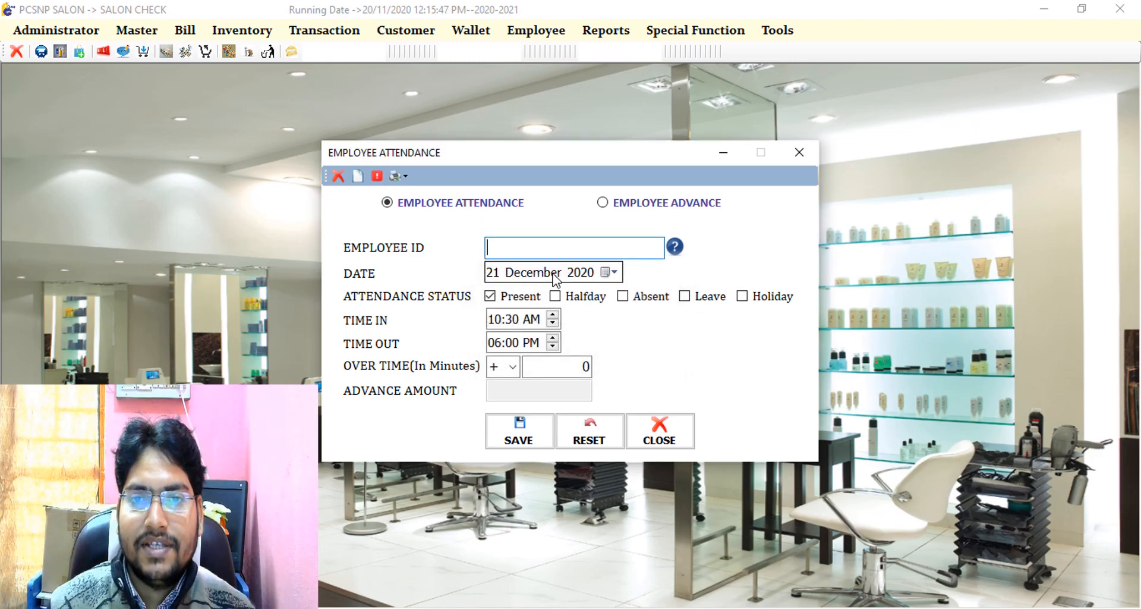
- Rerun the Employee Salary Report for All Employee with From Date 20 December 2020
left_click(622, 33)
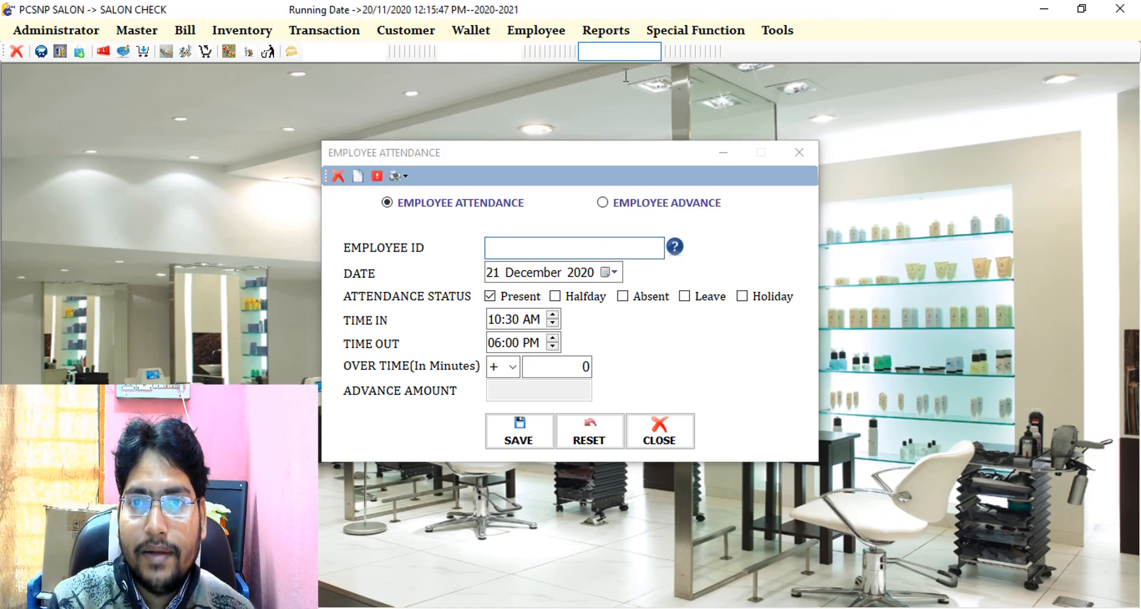
left_click(634, 33)
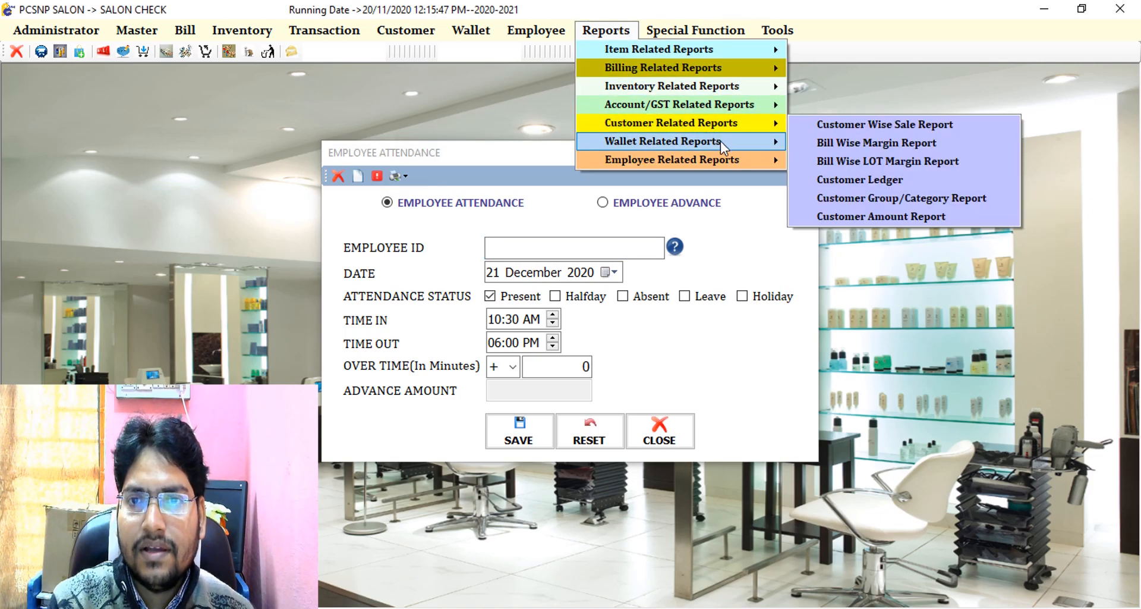
mouse_move(736, 166)
left_click(826, 179)
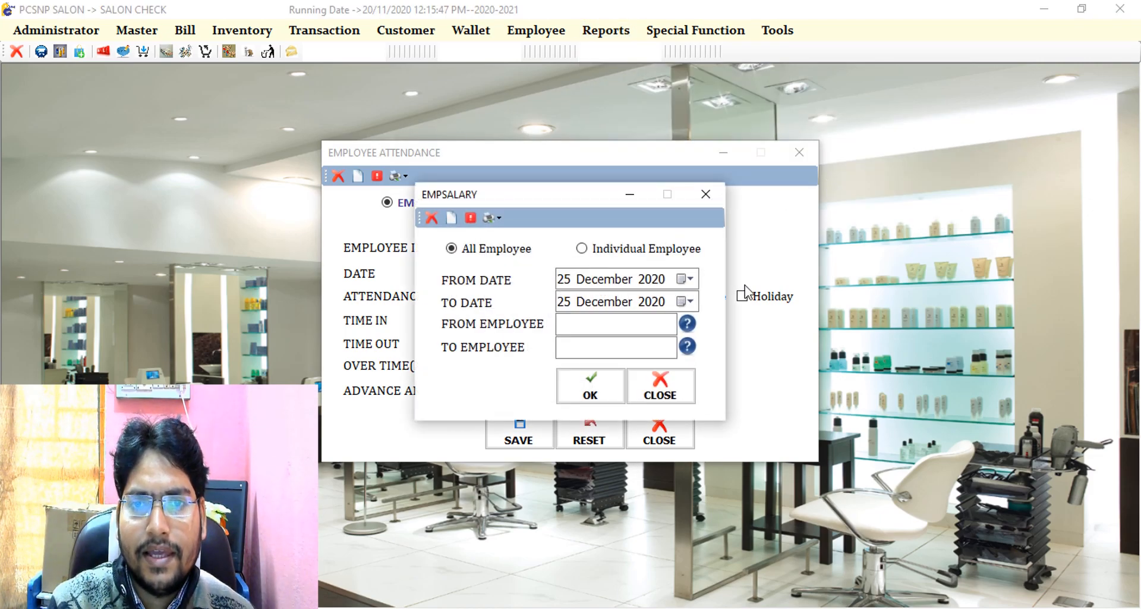
left_click(566, 280)
type("0")
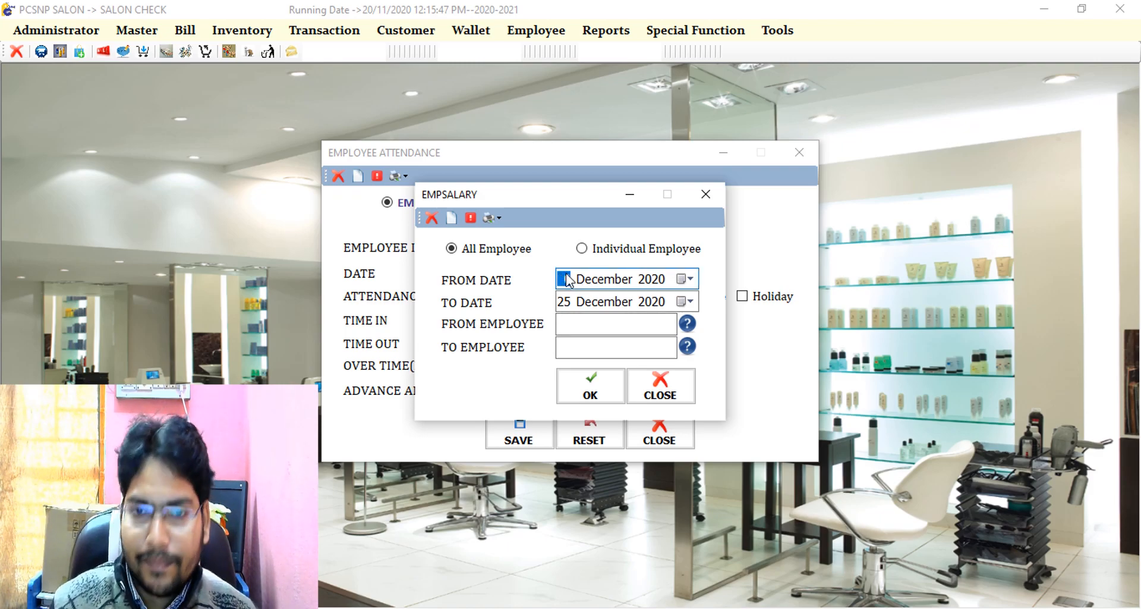
type("20")
left_click(576, 396)
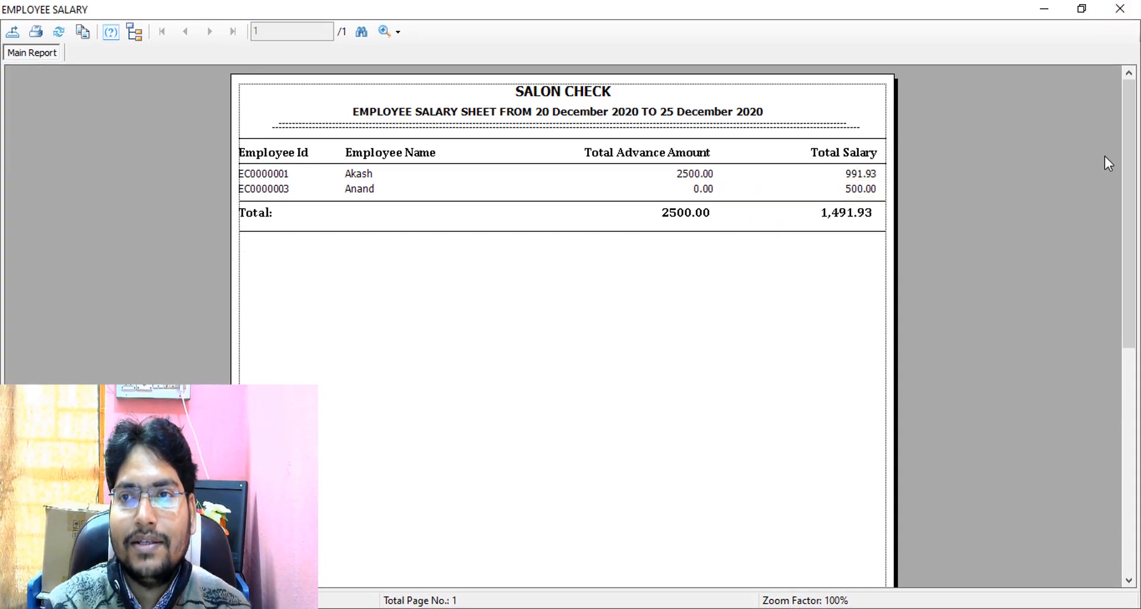
- Generate the new employee's individual salary sheet for 20–25 December 2020, showing a 500.00 total
left_click(1120, 8)
left_click(649, 252)
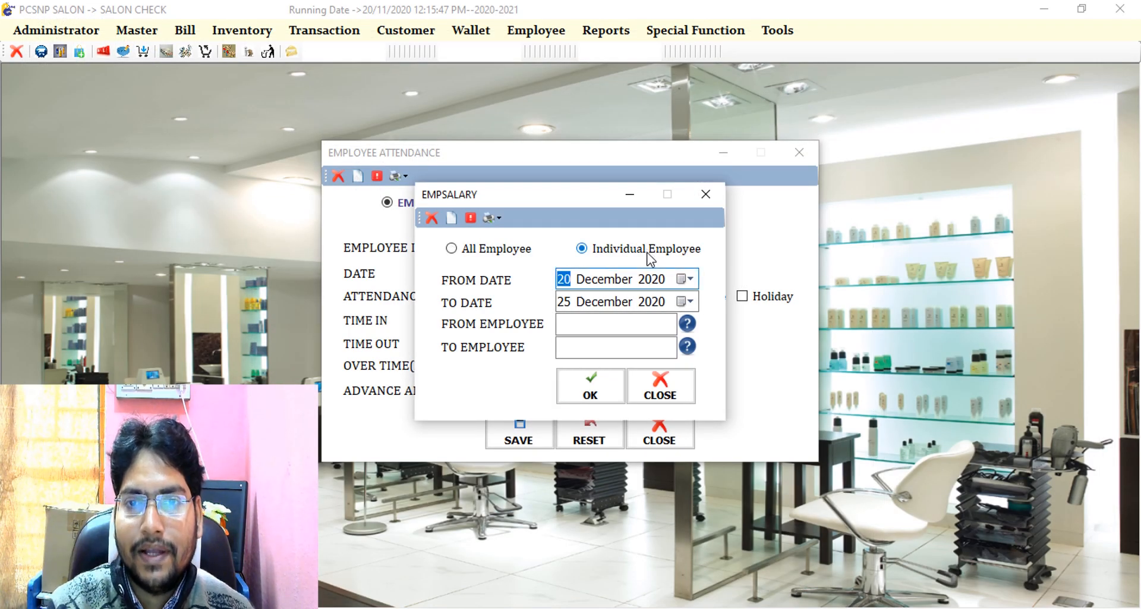
left_click(690, 325)
double_click(788, 378)
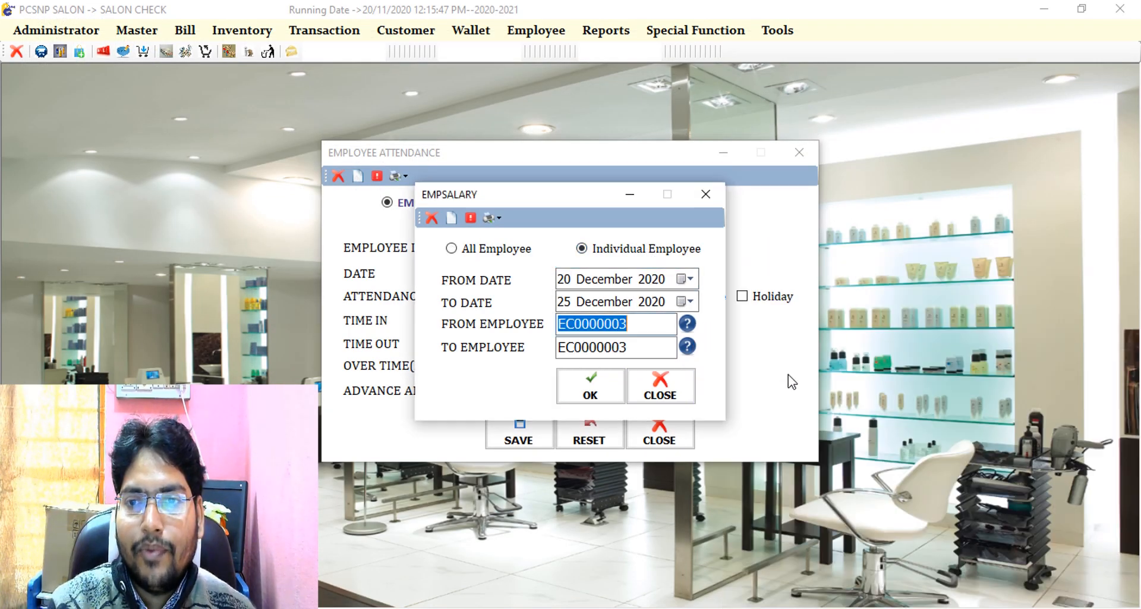
left_click(580, 400)
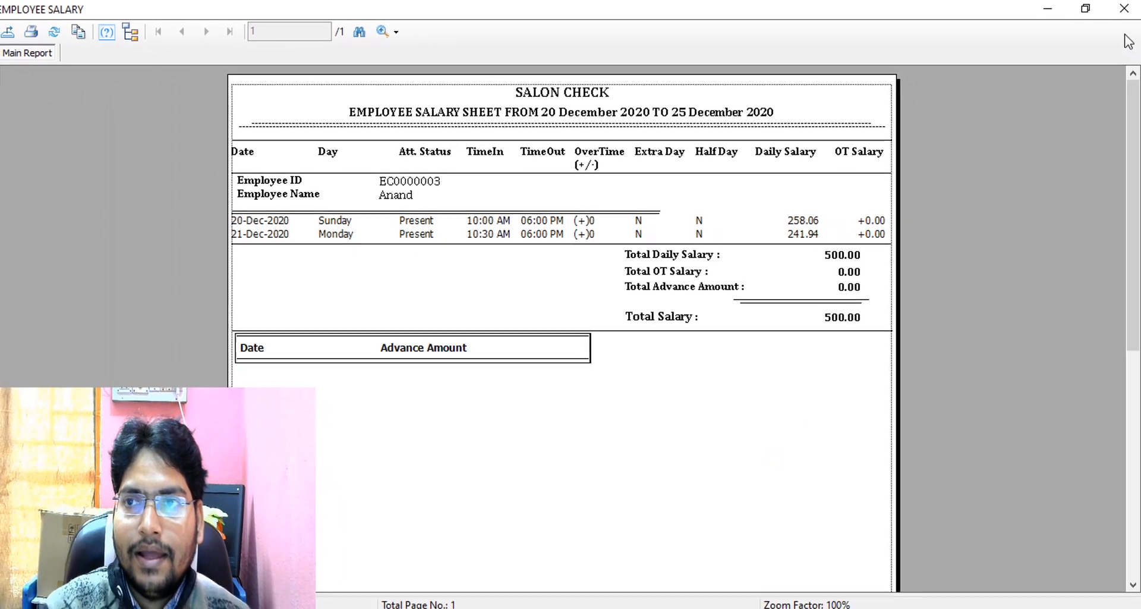
left_click(1121, 10)
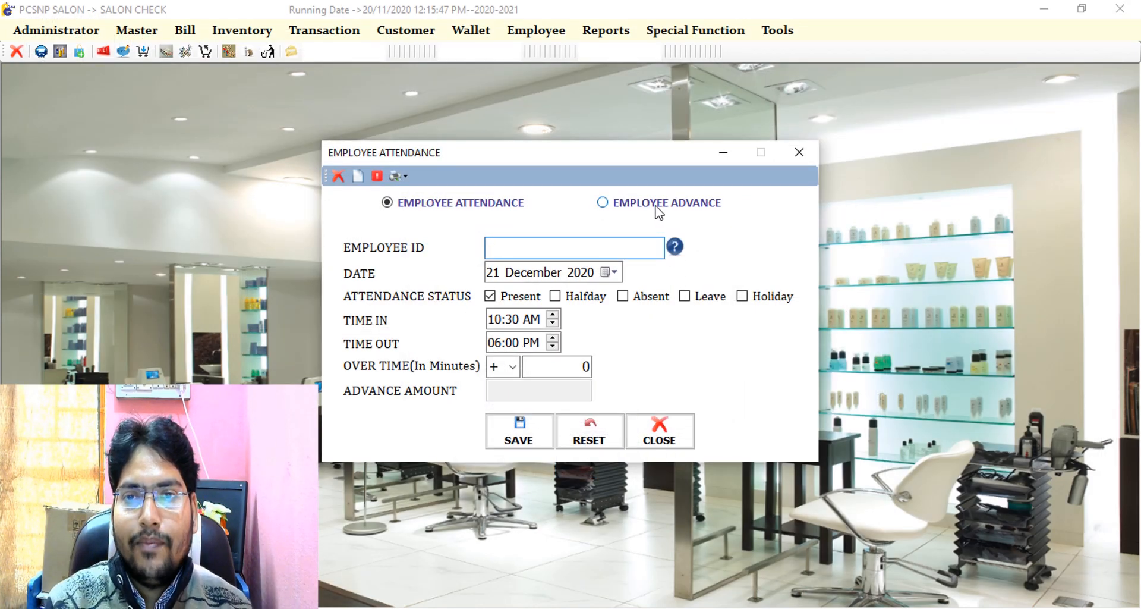
- Record and save a 1000 advance for the new employee dated 21 December 2020
left_click(657, 202)
left_click(675, 247)
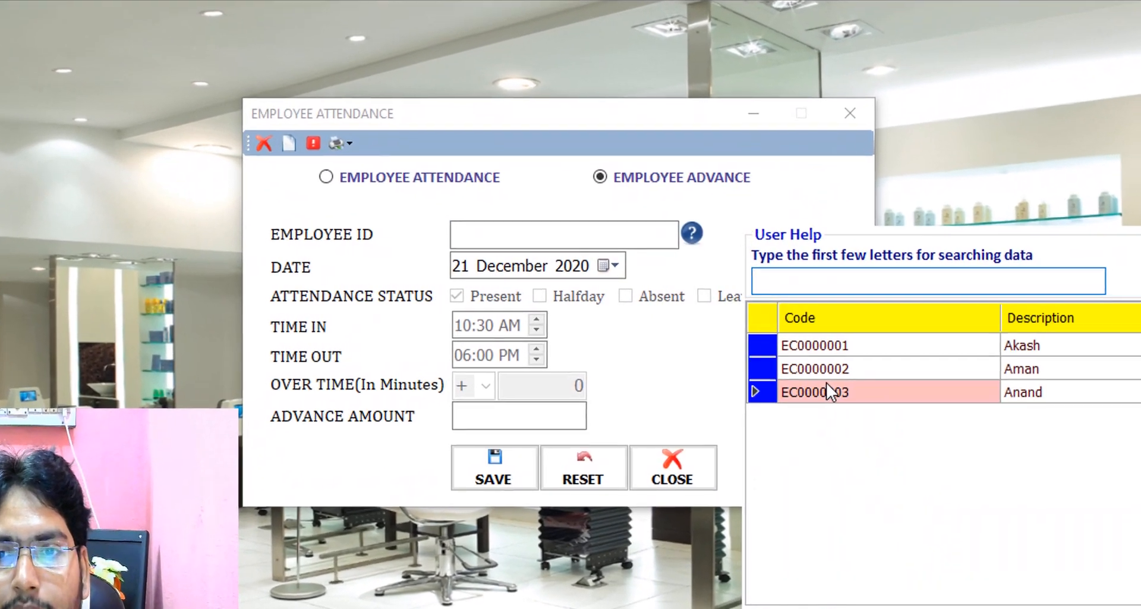
double_click(786, 372)
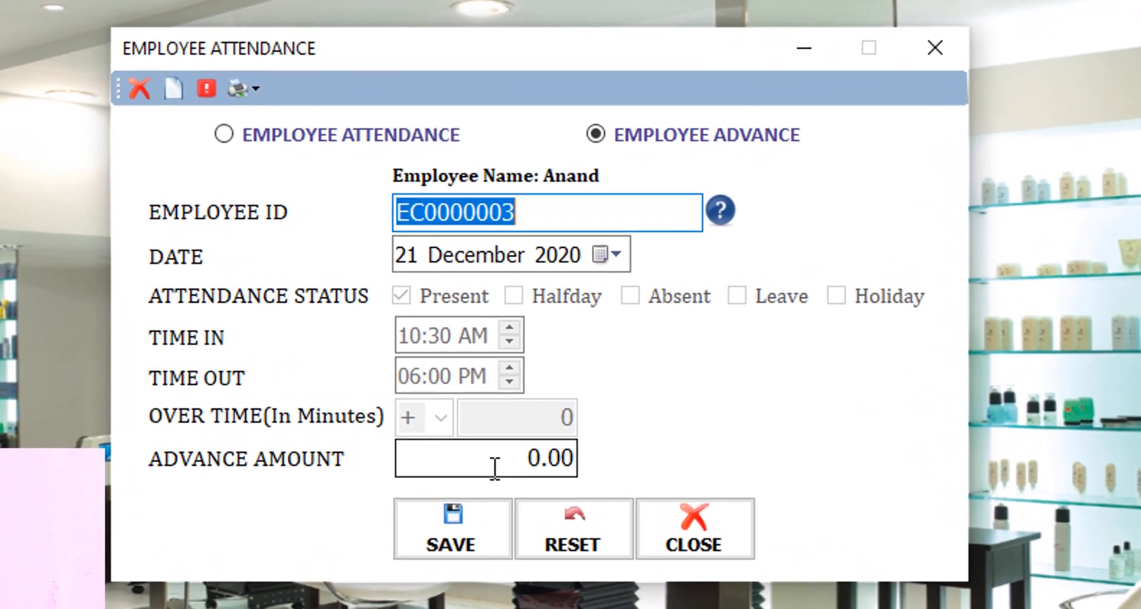
left_click(511, 438)
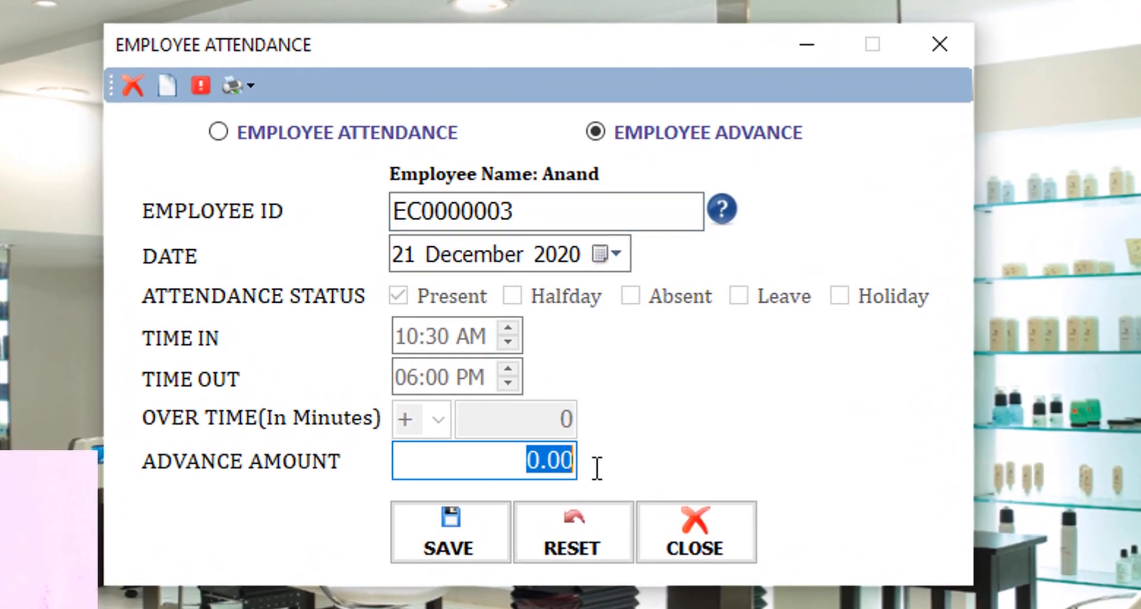
type("10")
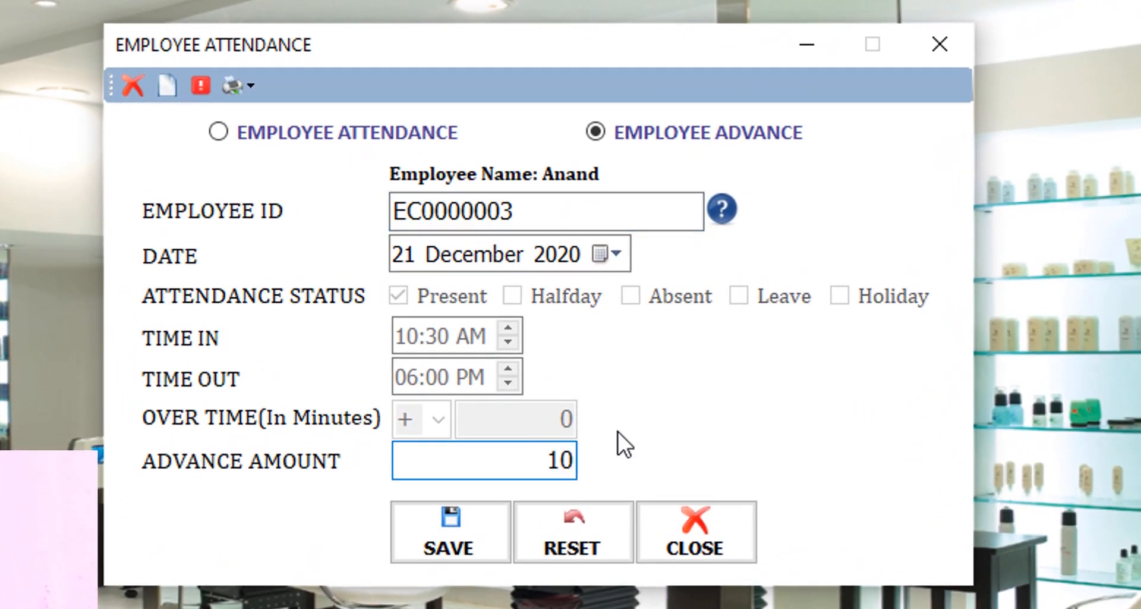
type("00")
key("Tab")
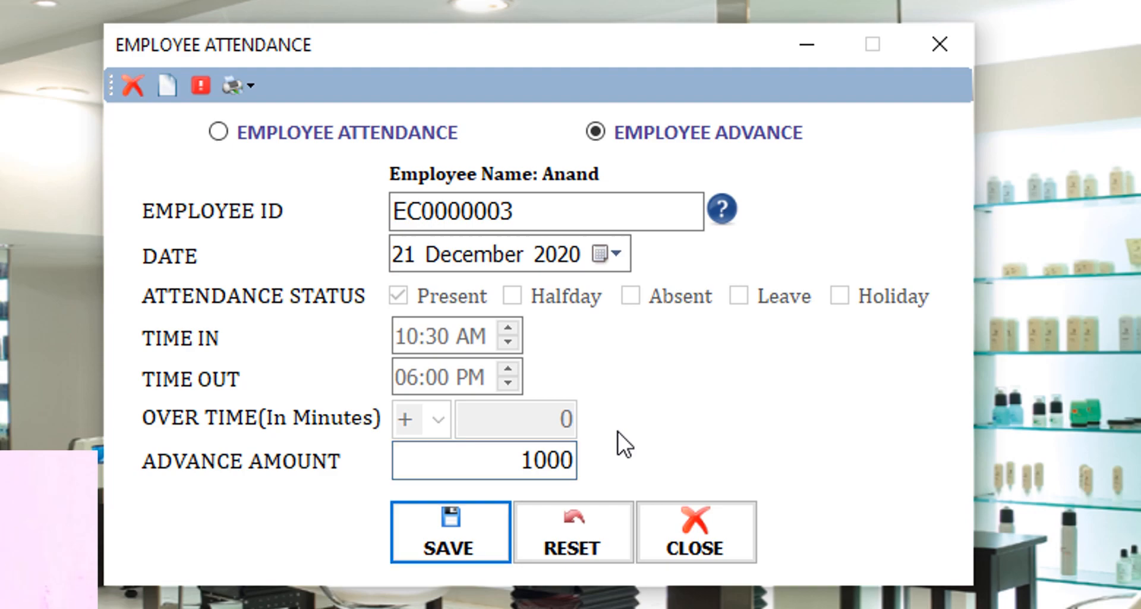
key("Return")
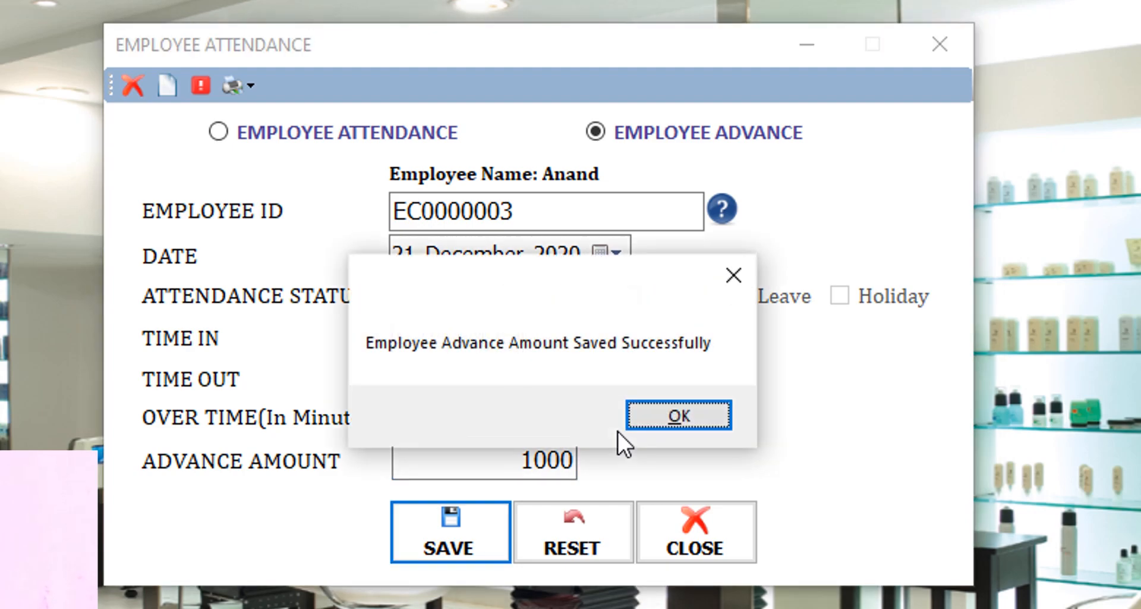
key("Return")
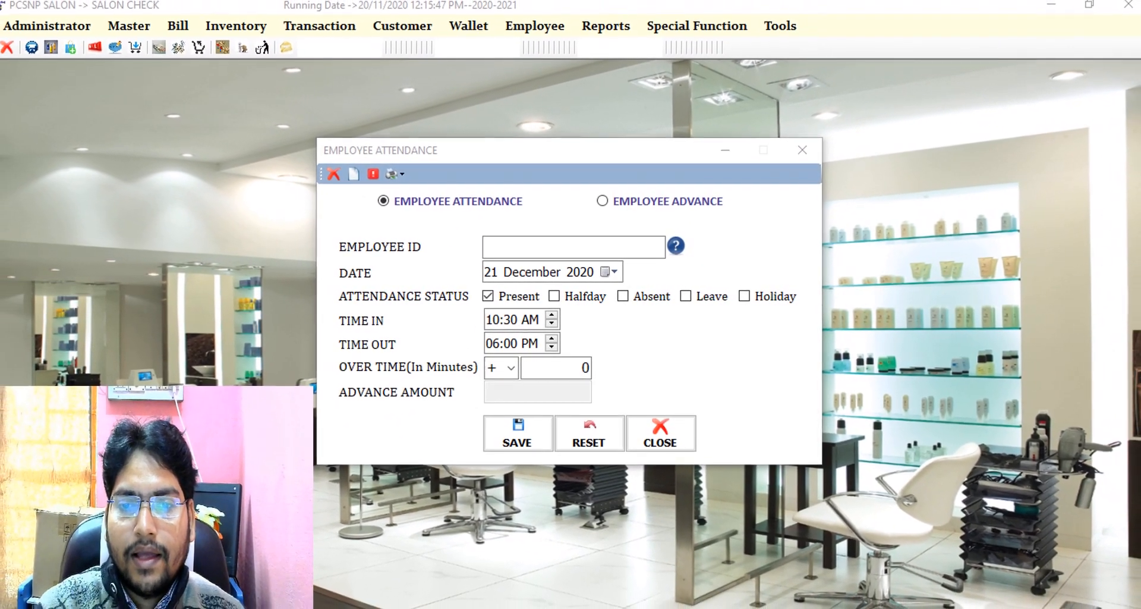
- Regenerate the new employee's salary sheet to confirm the 1000 advance and -500.00 total
mouse_move(558, 607)
left_click(708, 543)
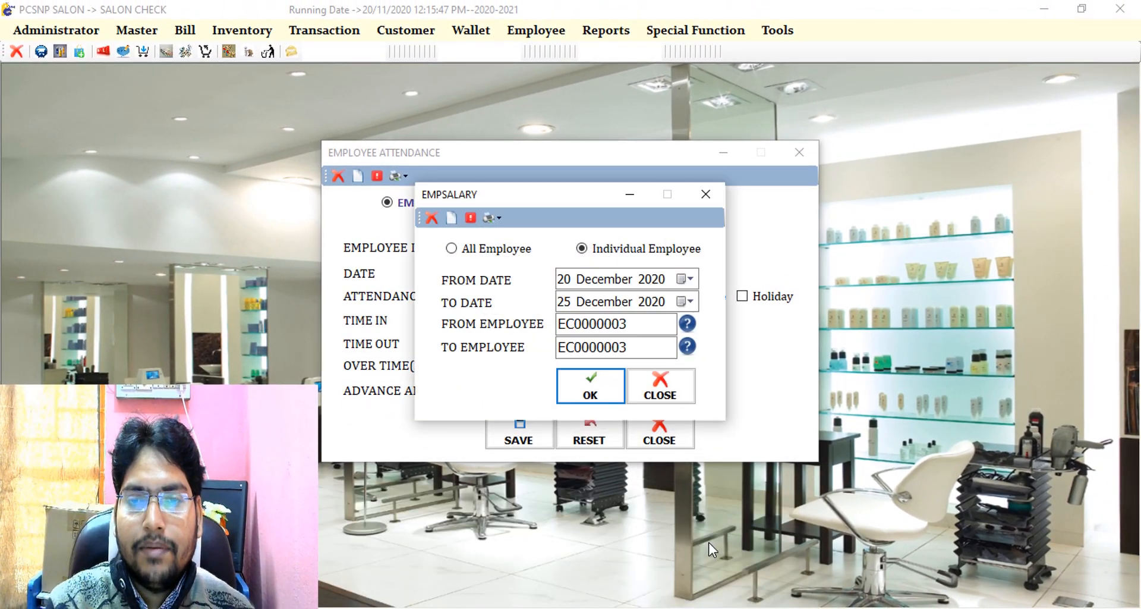
left_click(604, 384)
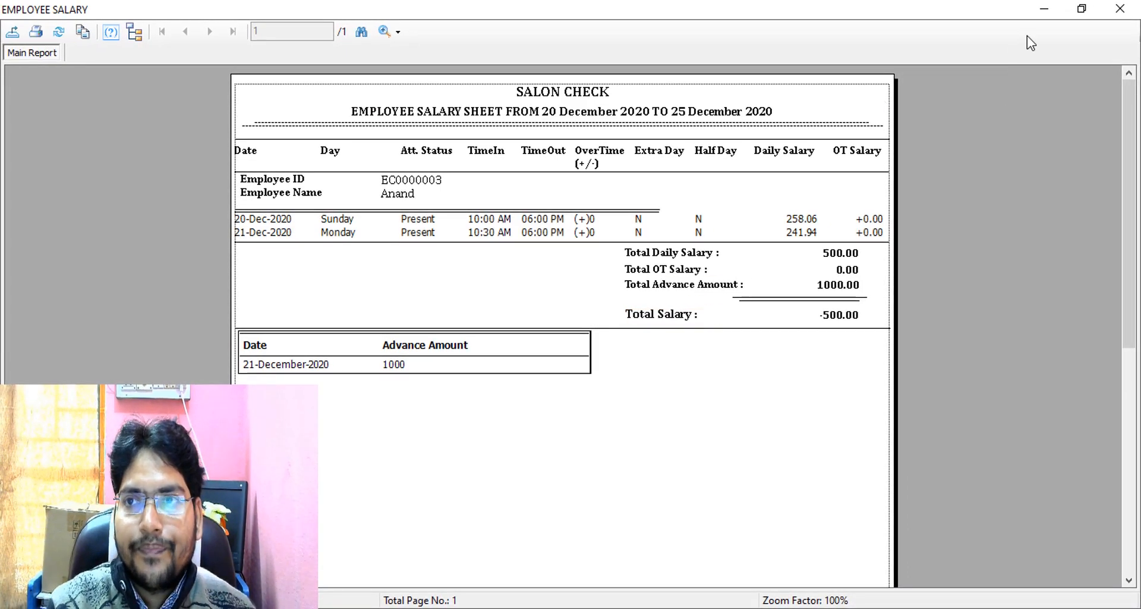
left_click(1121, 10)
left_click_drag(582, 195, 825, 229)
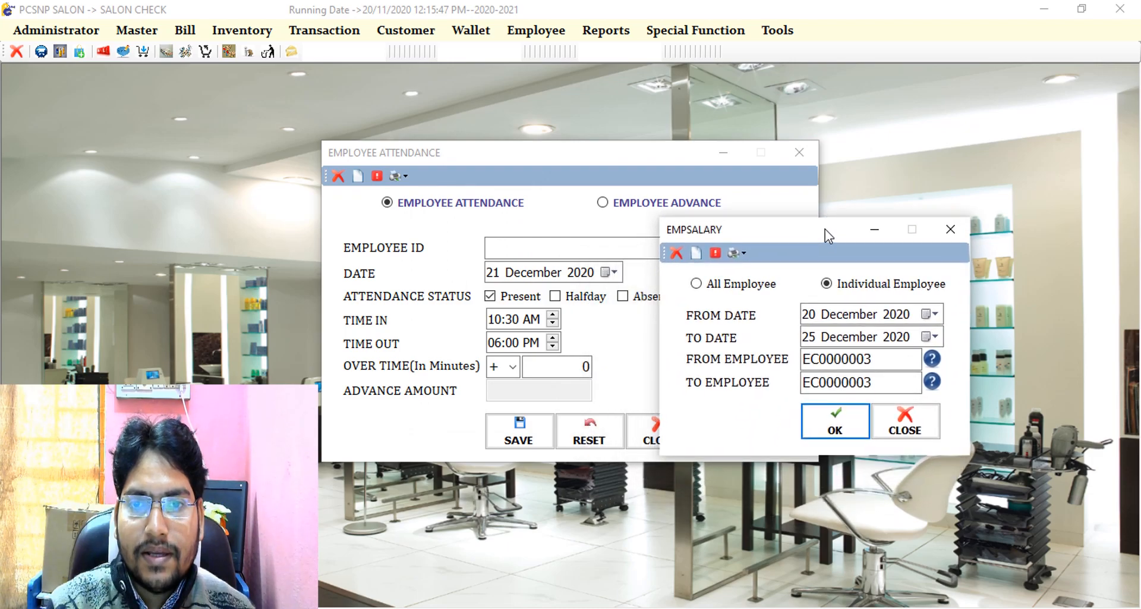